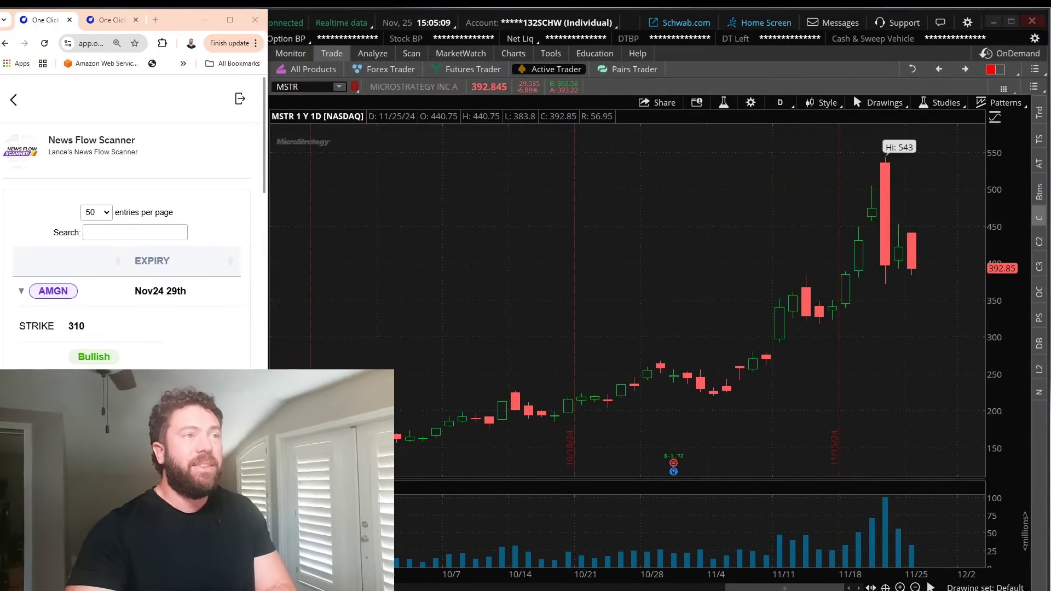
Step: Bring up the Google search for michael saylor, open full coverage of the net-worth story in the news results and look through its articles
{"action": "key", "text": "alt+Tab"}
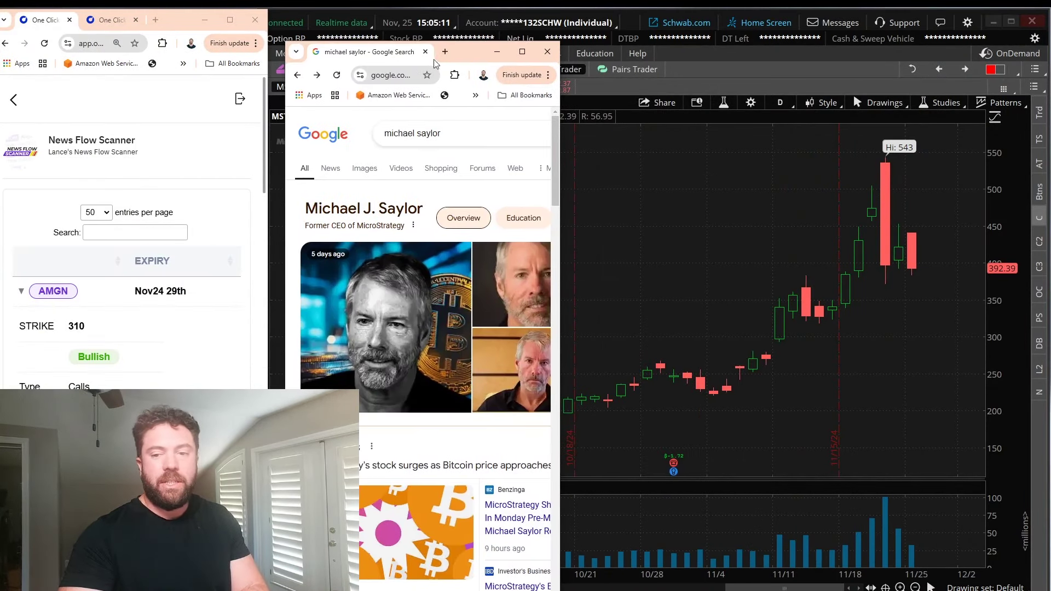
{"action": "double_click", "coordinate": [442, 61]}
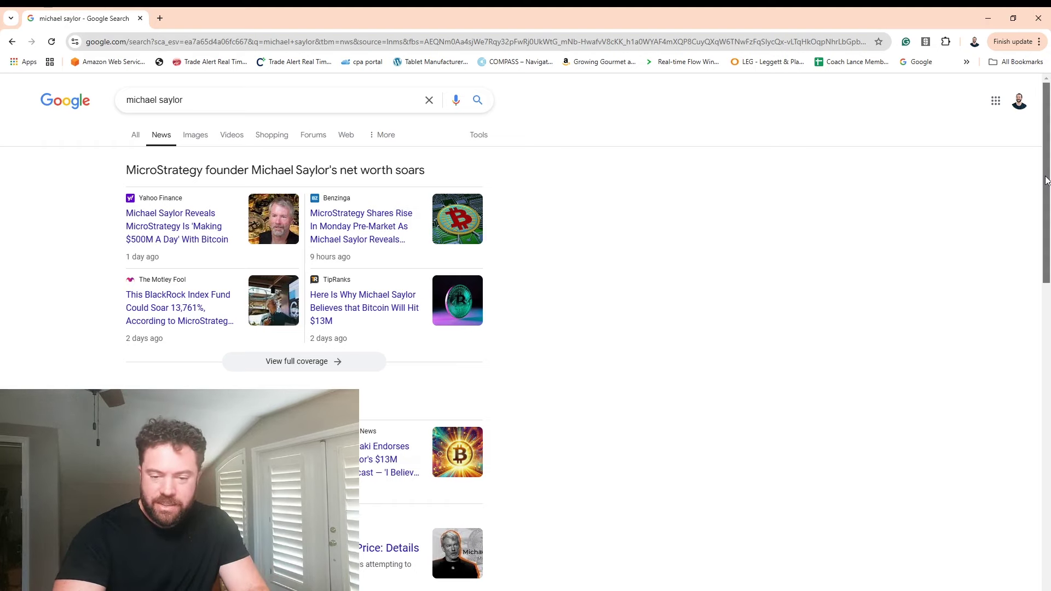
{"action": "left_click_drag", "start_coordinate": [1046, 180], "coordinate": [1048, 215]}
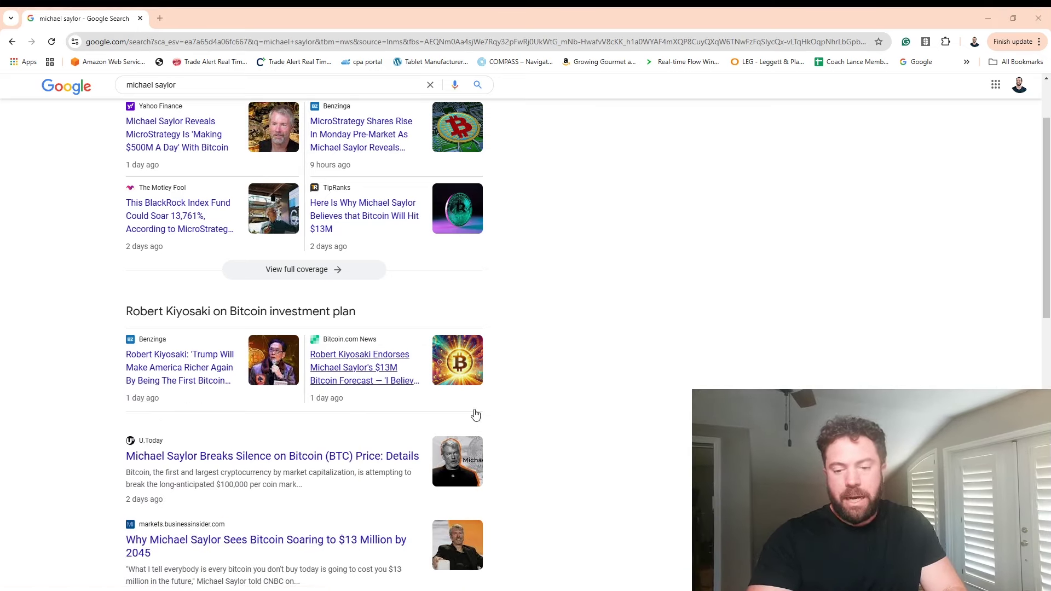
{"action": "left_click_drag", "start_coordinate": [1047, 232], "coordinate": [1037, 488]}
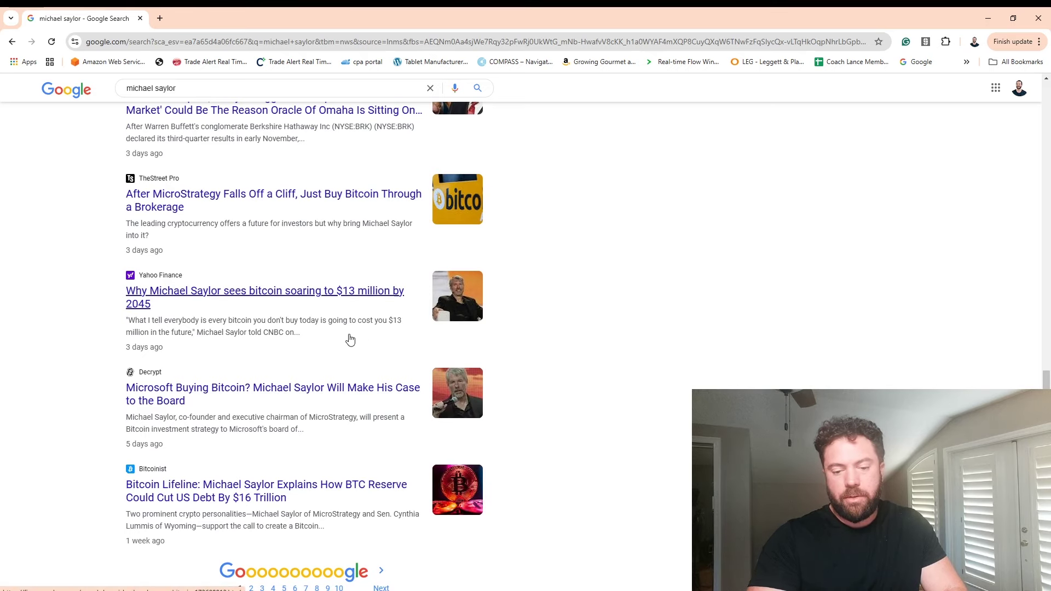
{"action": "key", "text": "Home"}
{"action": "left_click", "coordinate": [340, 360]}
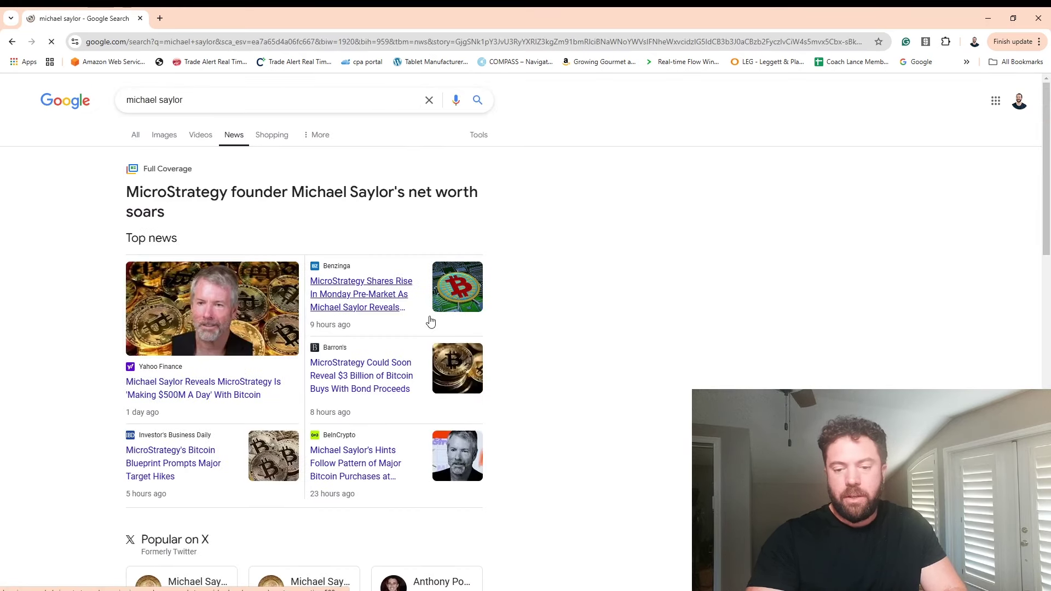
{"action": "scroll", "coordinate": [369, 339], "scroll_direction": "down", "scroll_amount": 8}
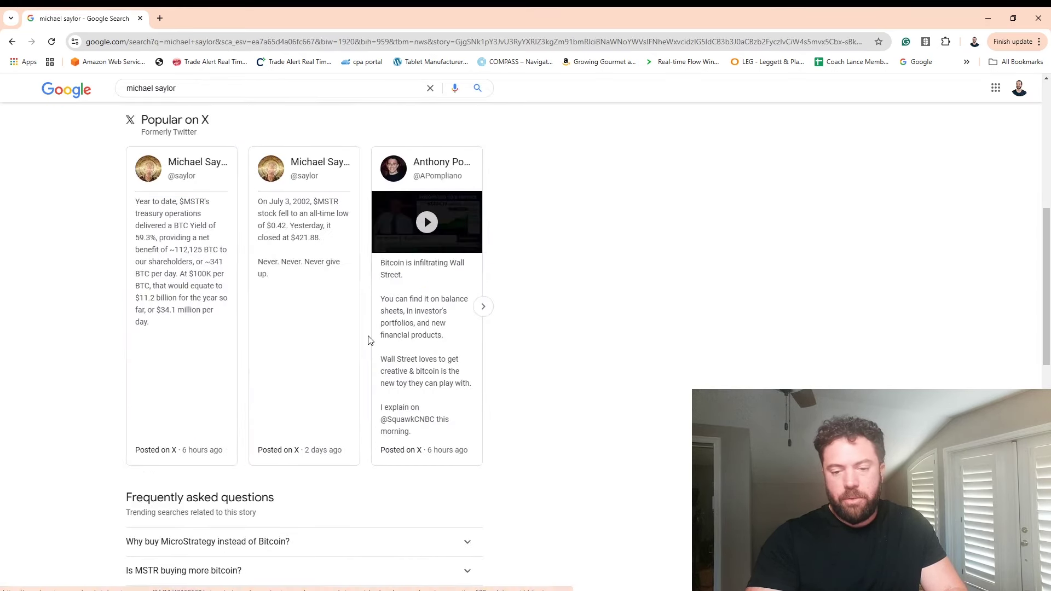
{"action": "scroll", "coordinate": [316, 265], "scroll_direction": "down", "scroll_amount": 8}
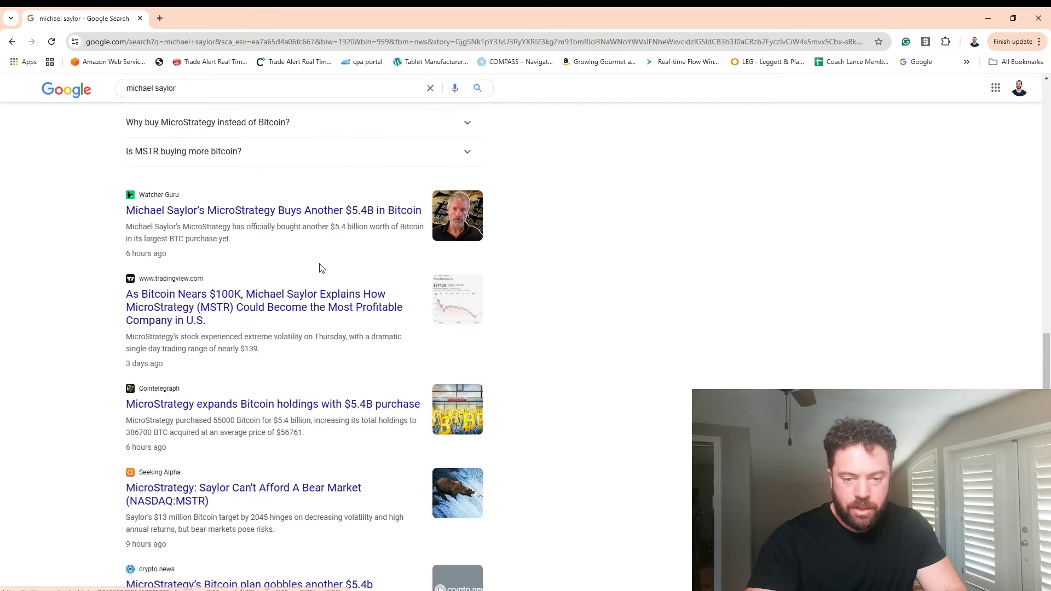
{"action": "scroll", "coordinate": [322, 268], "scroll_direction": "up", "scroll_amount": 8}
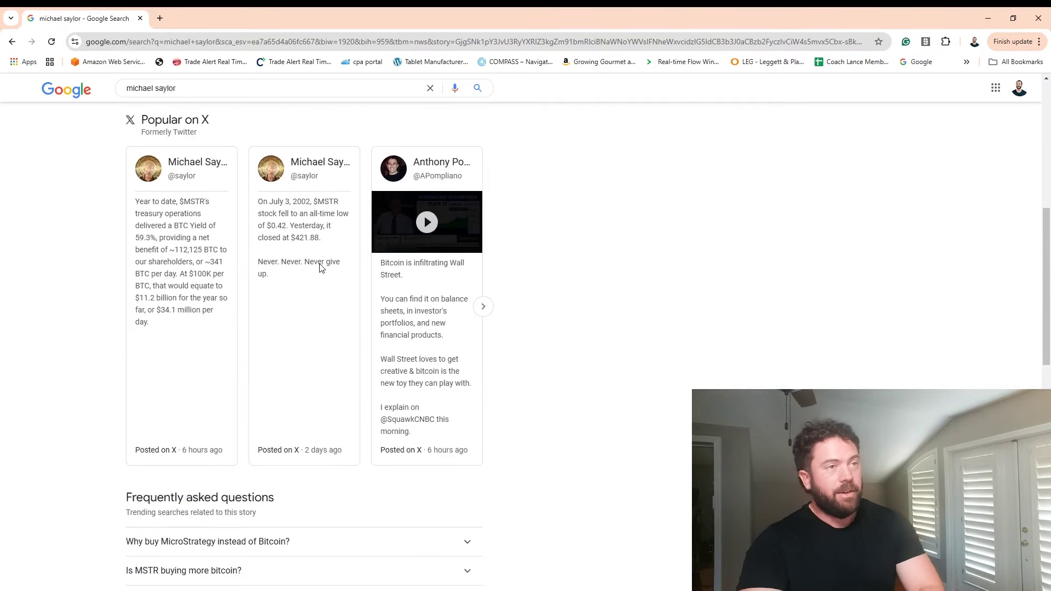
{"action": "scroll", "coordinate": [321, 268], "scroll_direction": "up", "scroll_amount": 8}
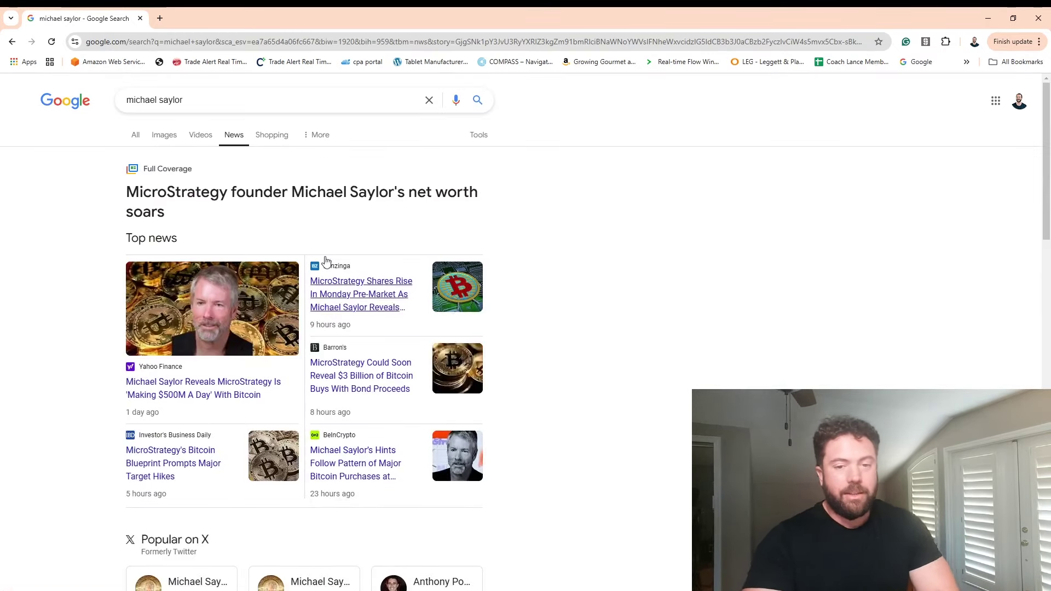
Step: Return to the thinkorswim window, enlarge it to full screen and set the MSTR chart to the 3 Y : W time frame
{"action": "left_click", "coordinate": [1042, 24]}
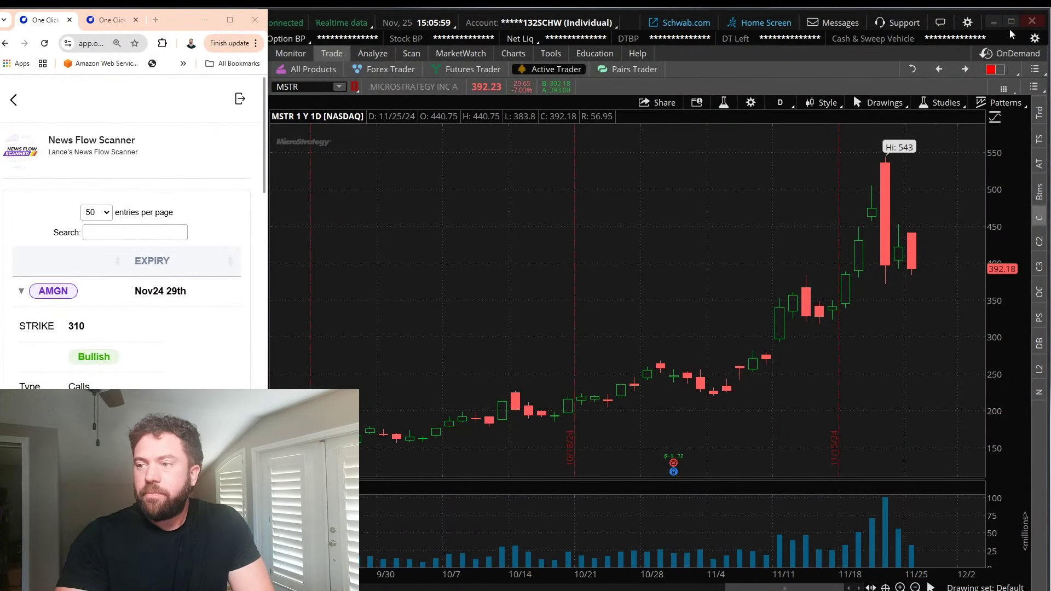
{"action": "left_click", "coordinate": [1010, 23]}
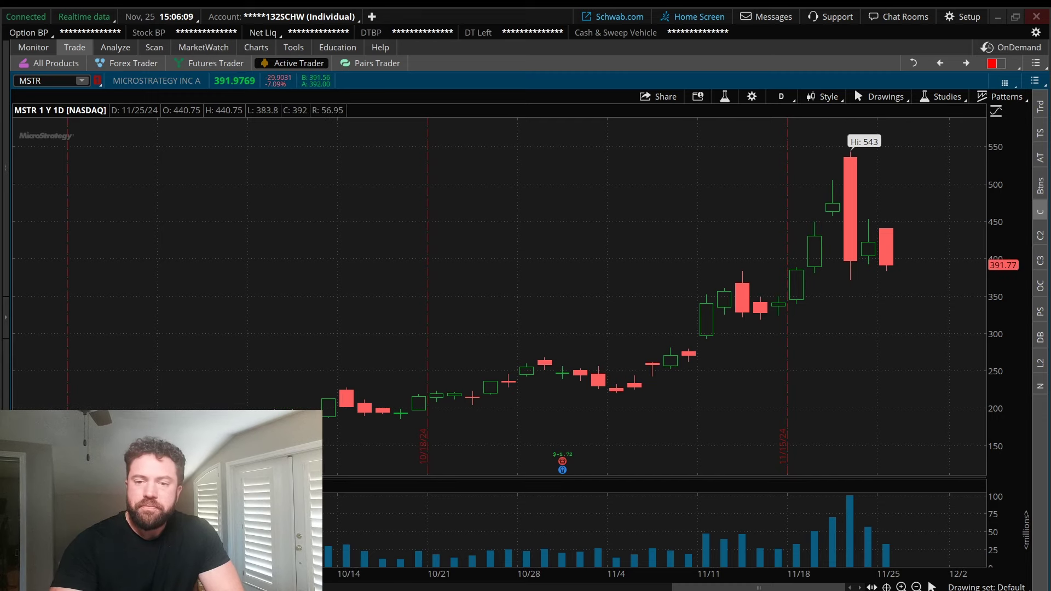
{"action": "left_click", "coordinate": [784, 99]}
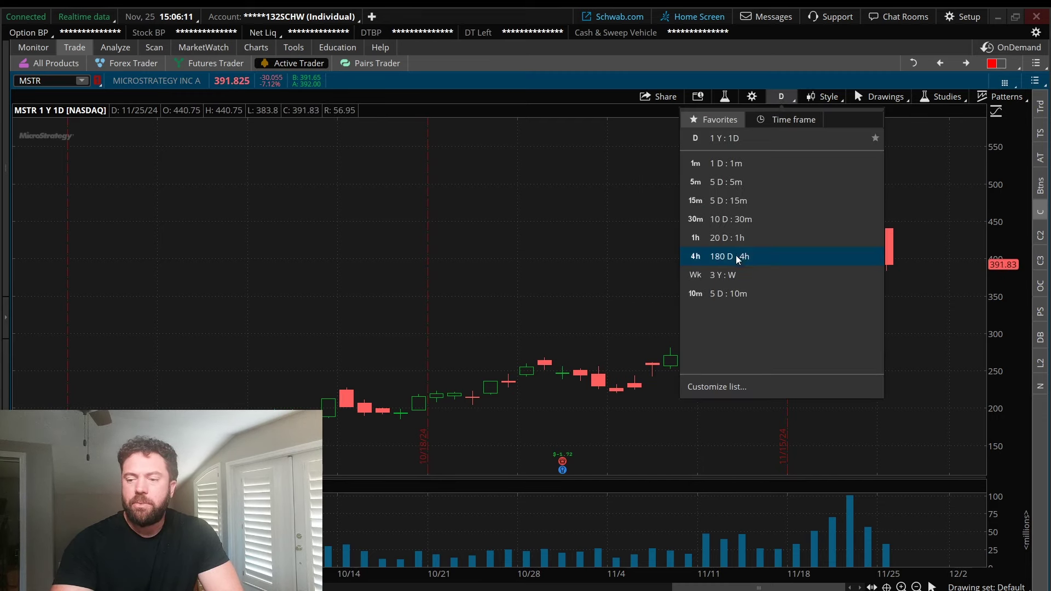
{"action": "left_click", "coordinate": [731, 276]}
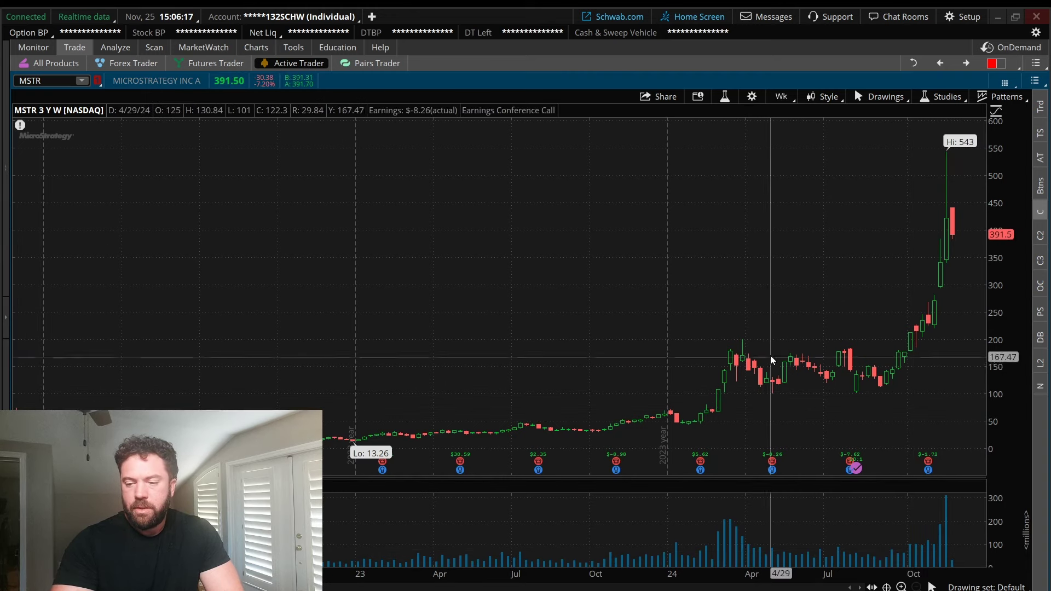
Step: Add a horizontal price level drawing at about 200, starting from the March 2024 high on the weekly MSTR chart
{"action": "right_click", "coordinate": [741, 339]}
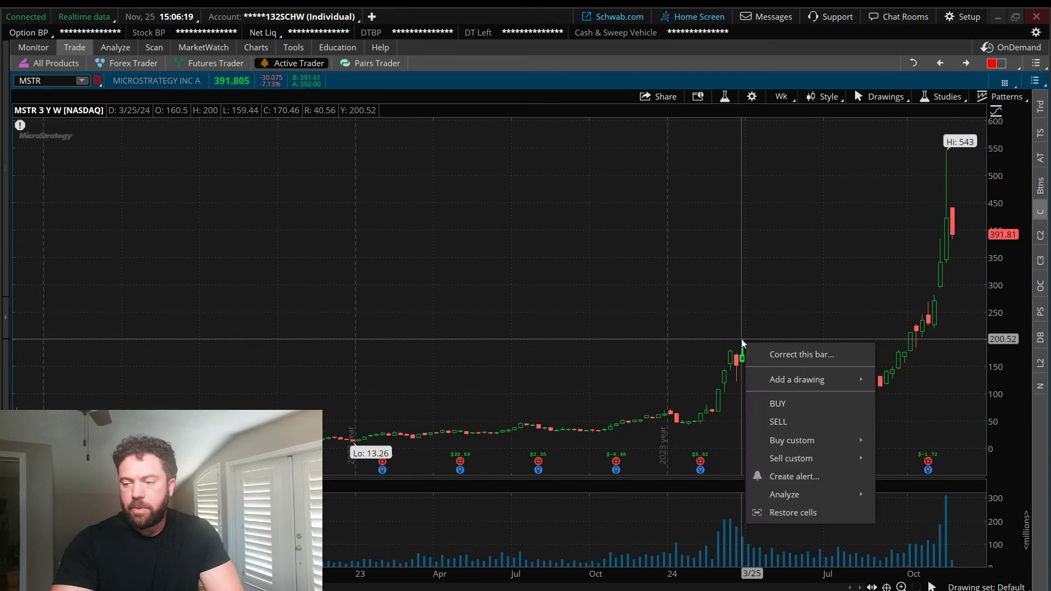
{"action": "mouse_move", "coordinate": [824, 382]}
{"action": "left_click", "coordinate": [914, 124]}
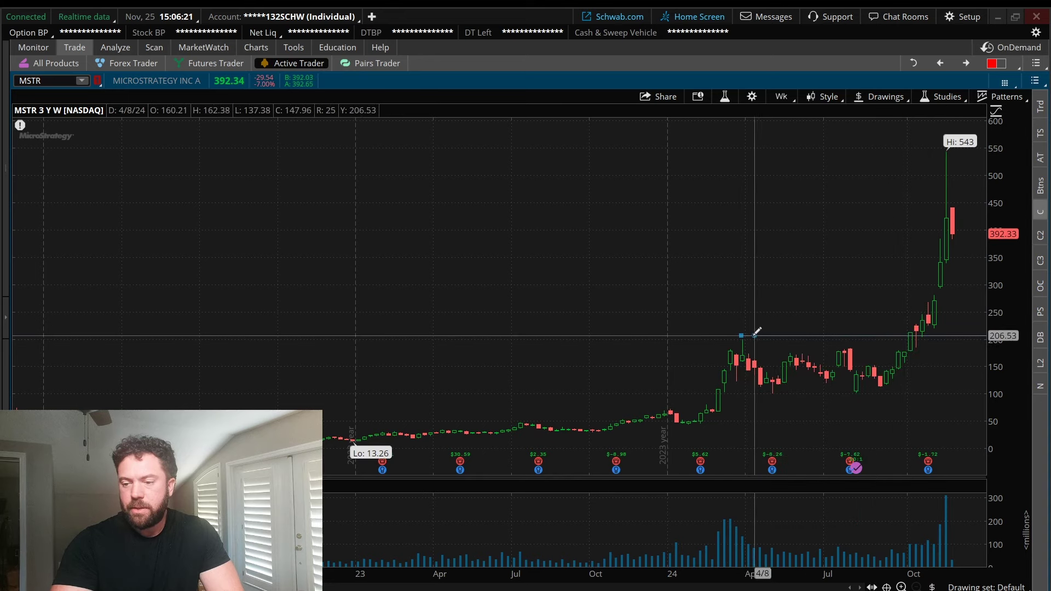
{"action": "left_click", "coordinate": [743, 339]}
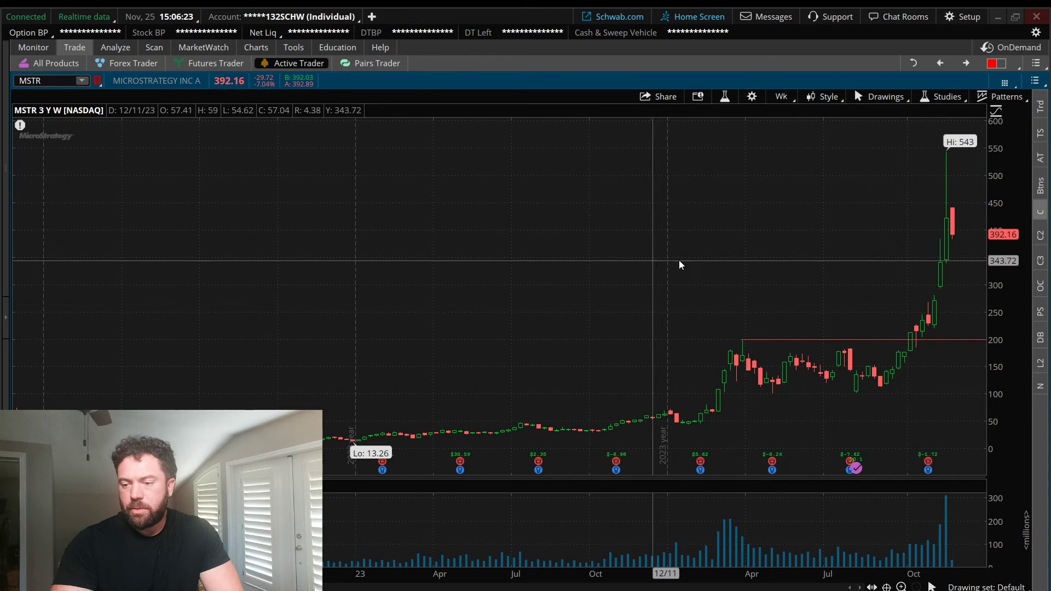
Step: Mark the resistance touches and sideways range beneath the 200 level freehand, write "$200" above it, and clear the markup
{"action": "scroll", "coordinate": [715, 260], "scroll_direction": "up", "scroll_amount": 3}
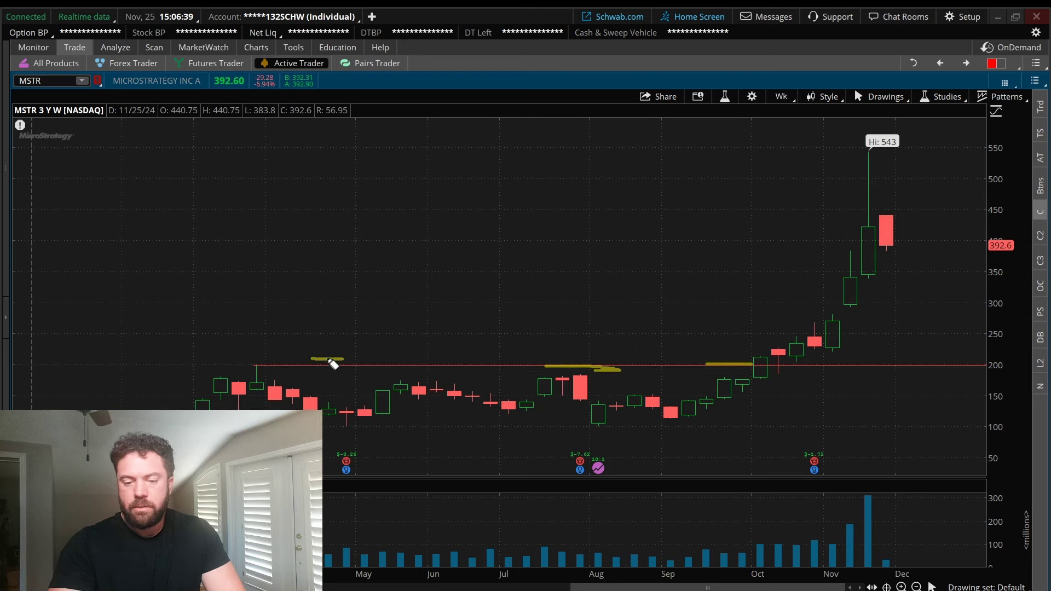
{"action": "left_click_drag", "start_coordinate": [308, 363], "coordinate": [288, 360]}
{"action": "left_click_drag", "start_coordinate": [292, 397], "coordinate": [717, 410]}
{"action": "left_click_drag", "start_coordinate": [446, 328], "coordinate": [525, 362]}
{"action": "left_click_drag", "start_coordinate": [548, 322], "coordinate": [577, 326]}
{"action": "mouse_move", "coordinate": [426, 317]}
{"action": "left_mouse_down"}
{"action": "mouse_move", "coordinate": [398, 349]}
{"action": "mouse_move", "coordinate": [417, 351]}
{"action": "left_mouse_up"}
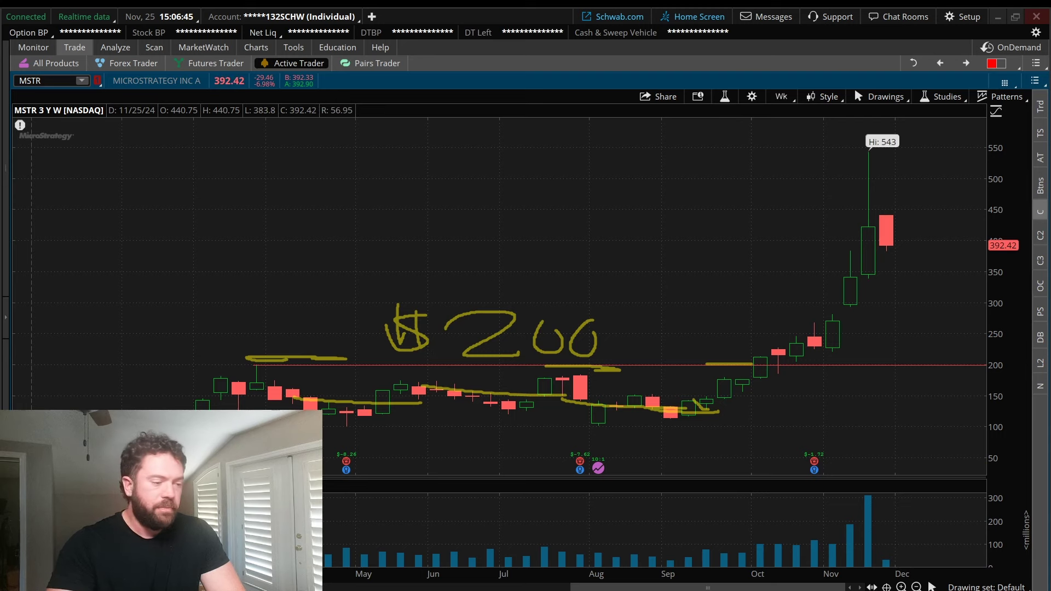
{"action": "key", "text": "Escape"}
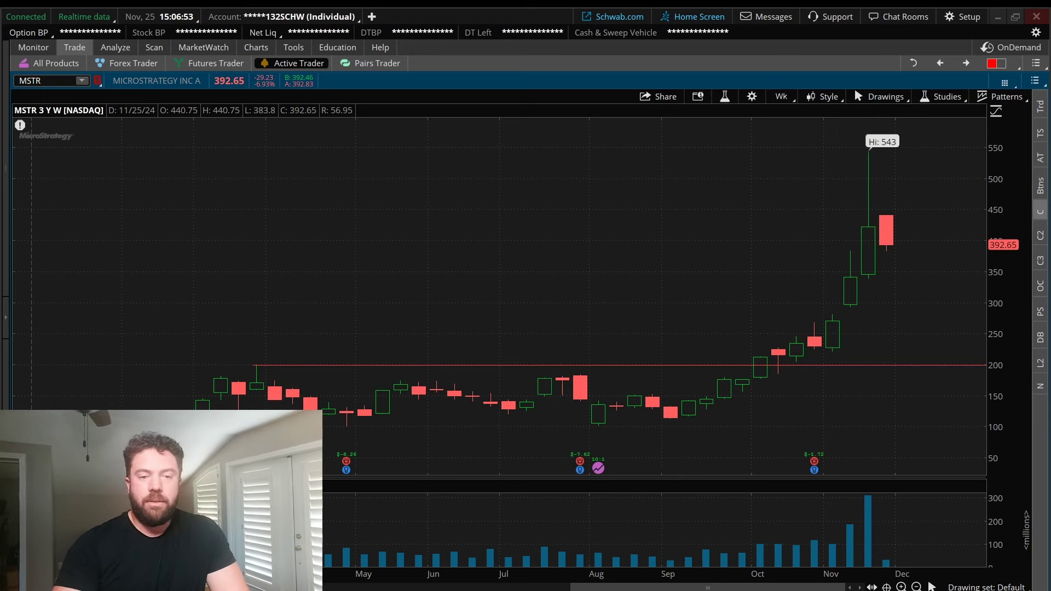
Step: Set the MSTR chart to the 1 Y : 1D time frame, focused on the October and November candles
{"action": "left_click", "coordinate": [784, 95]}
{"action": "left_click", "coordinate": [761, 272]}
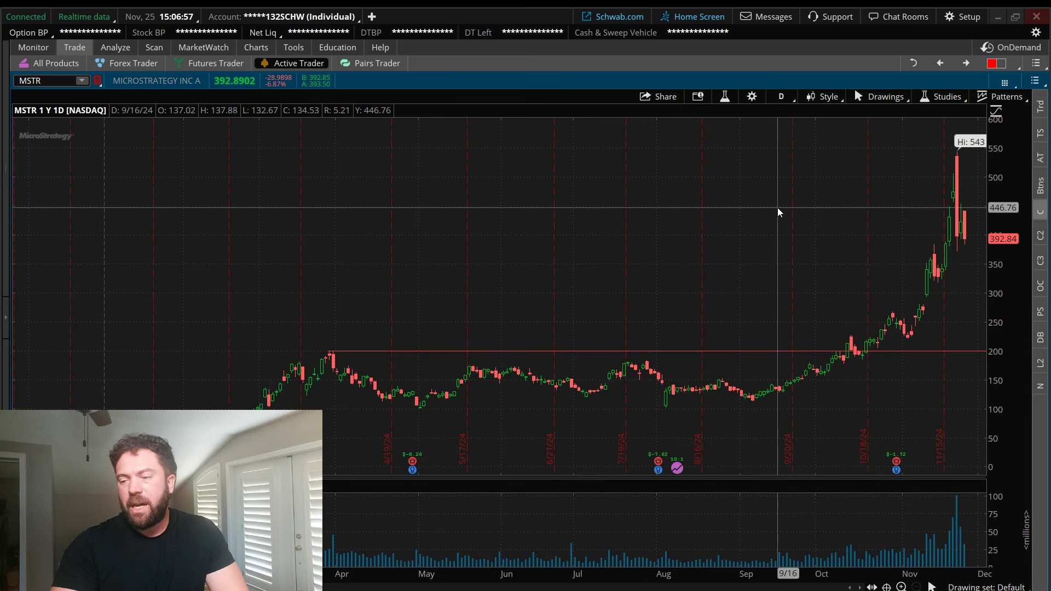
{"action": "left_click_drag", "start_coordinate": [777, 208], "coordinate": [941, 178]}
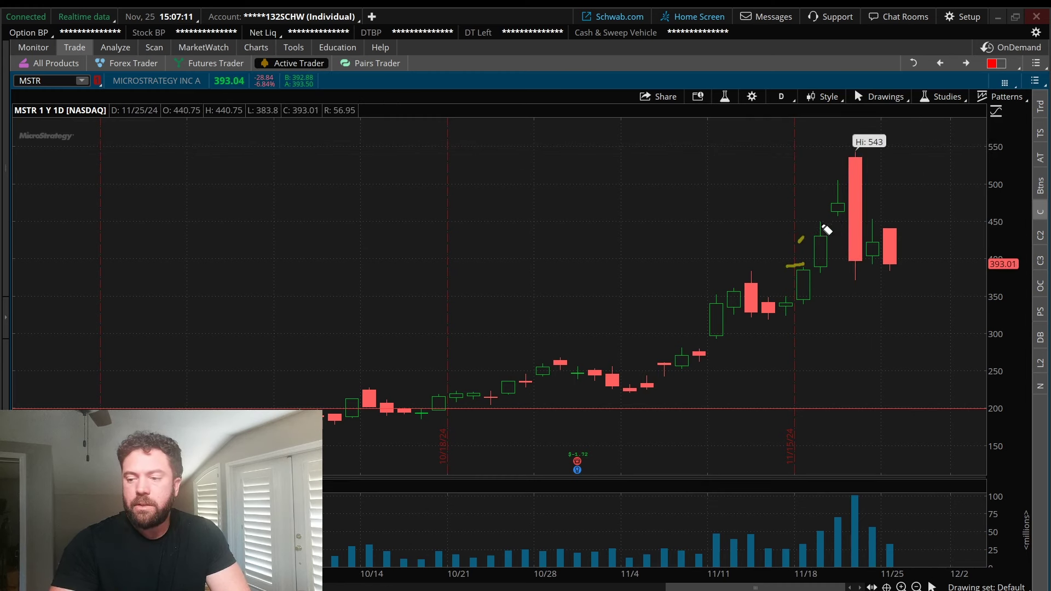
Step: Mark the successive highs of the daily candles after 11/15 with short freehand strokes, and clear the markup
{"action": "left_click_drag", "start_coordinate": [823, 225], "coordinate": [821, 221]}
{"action": "left_click_drag", "start_coordinate": [813, 202], "coordinate": [836, 192]}
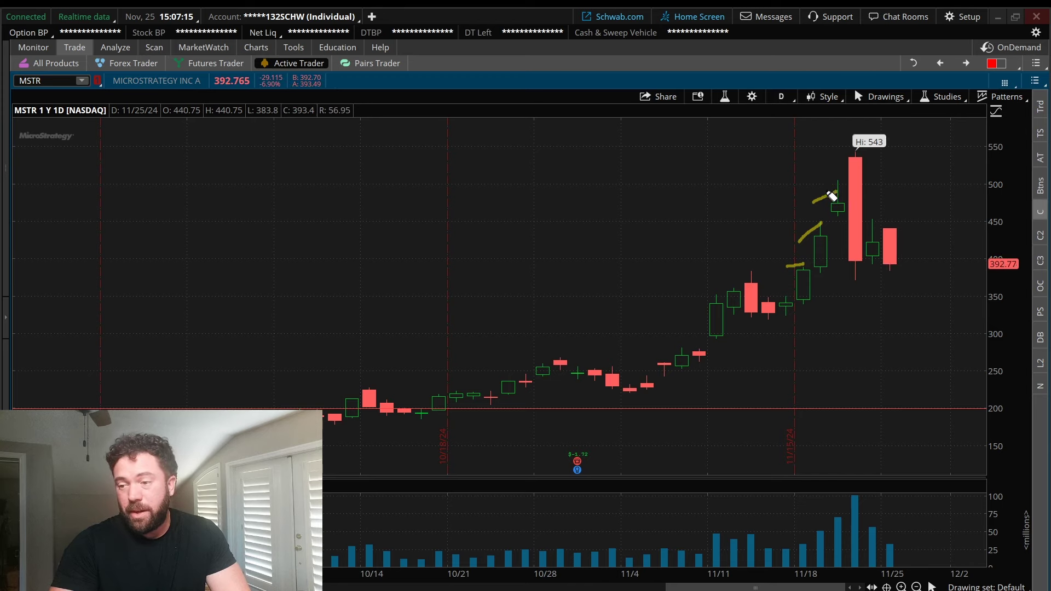
{"action": "left_click_drag", "start_coordinate": [801, 215], "coordinate": [822, 209]}
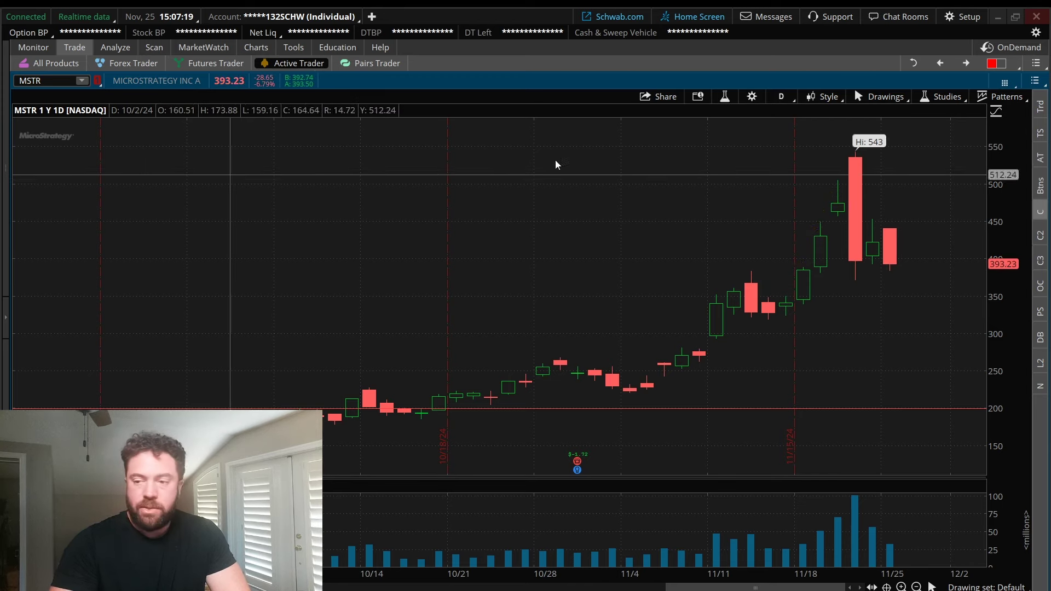
Step: Set the chart to 10 D : 30m, circle Tuesday's candles, write "420" with an arrow, and box Wednesday's consolidation near 500
{"action": "left_click", "coordinate": [781, 98]}
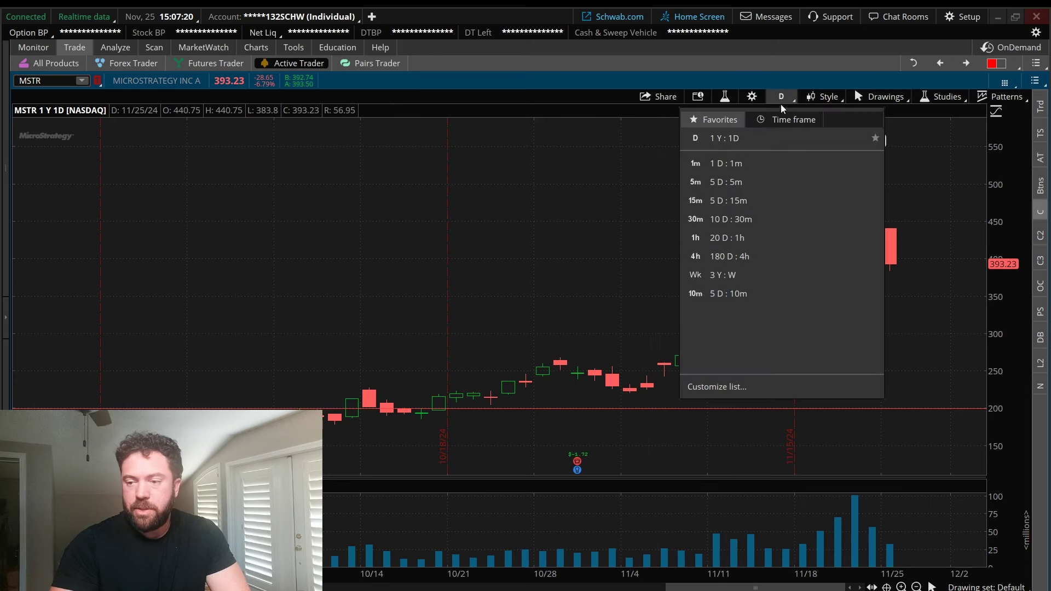
{"action": "left_click", "coordinate": [735, 221]}
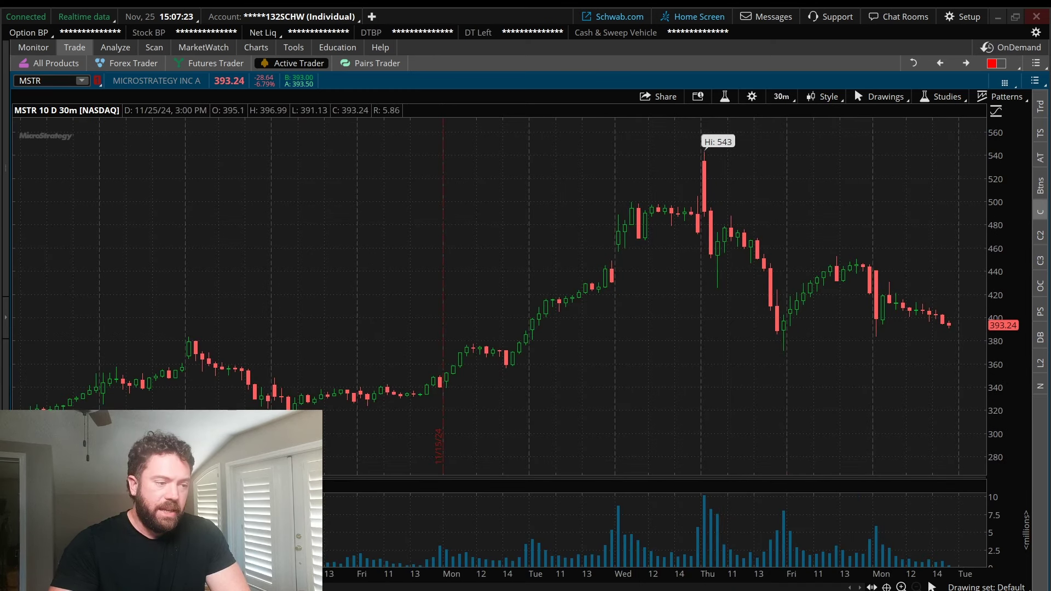
{"action": "left_click_drag", "start_coordinate": [638, 267], "coordinate": [537, 256]}
{"action": "left_click_drag", "start_coordinate": [358, 232], "coordinate": [376, 279]}
{"action": "left_click_drag", "start_coordinate": [387, 215], "coordinate": [390, 297]}
{"action": "mouse_move", "coordinate": [442, 275]}
{"action": "left_mouse_down"}
{"action": "mouse_move", "coordinate": [453, 224]}
{"action": "mouse_move", "coordinate": [526, 226]}
{"action": "left_mouse_up"}
{"action": "mouse_move", "coordinate": [493, 191]}
{"action": "left_mouse_down"}
{"action": "mouse_move", "coordinate": [532, 212]}
{"action": "mouse_move", "coordinate": [506, 235]}
{"action": "left_mouse_up"}
{"action": "mouse_move", "coordinate": [633, 202]}
{"action": "left_mouse_down"}
{"action": "mouse_move", "coordinate": [665, 197]}
{"action": "mouse_move", "coordinate": [622, 195]}
{"action": "mouse_move", "coordinate": [706, 200]}
{"action": "mouse_move", "coordinate": [615, 225]}
{"action": "mouse_move", "coordinate": [641, 189]}
{"action": "left_mouse_up"}
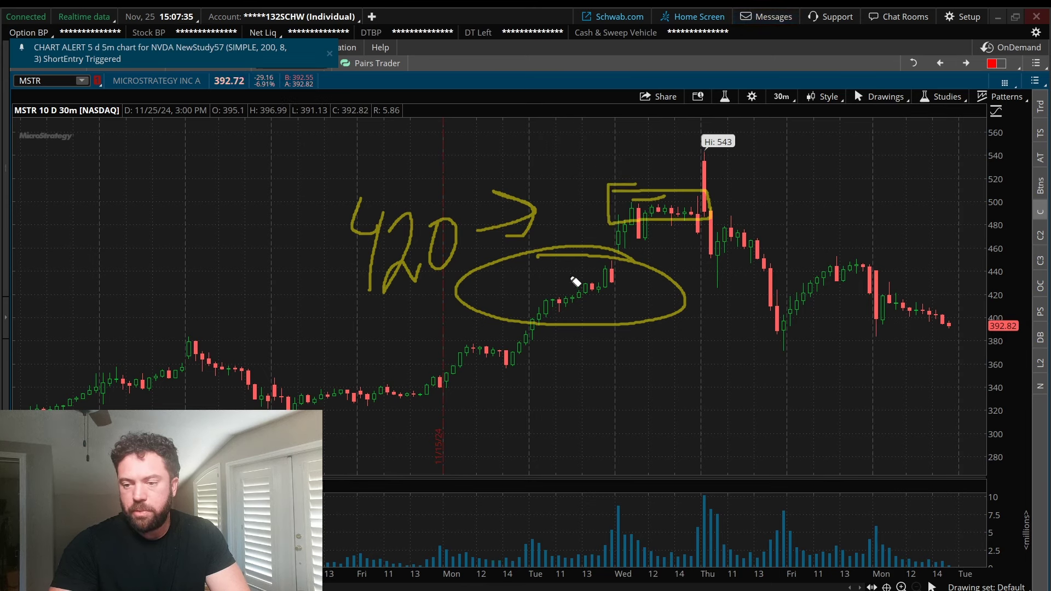
Step: Draw freehand arrows for the rise from Tuesday, the upward breakout and Thursday's drop, and erase all markup
{"action": "mouse_move", "coordinate": [546, 301]}
{"action": "left_mouse_down"}
{"action": "mouse_move", "coordinate": [606, 214]}
{"action": "mouse_move", "coordinate": [603, 225]}
{"action": "left_mouse_up"}
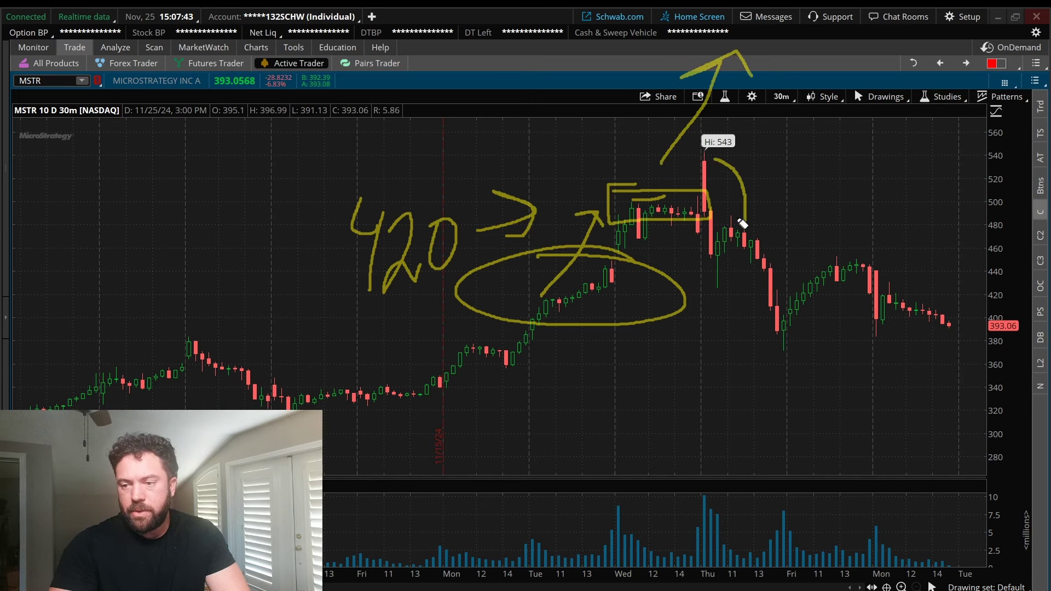
{"action": "left_click_drag", "start_coordinate": [739, 220], "coordinate": [758, 215]}
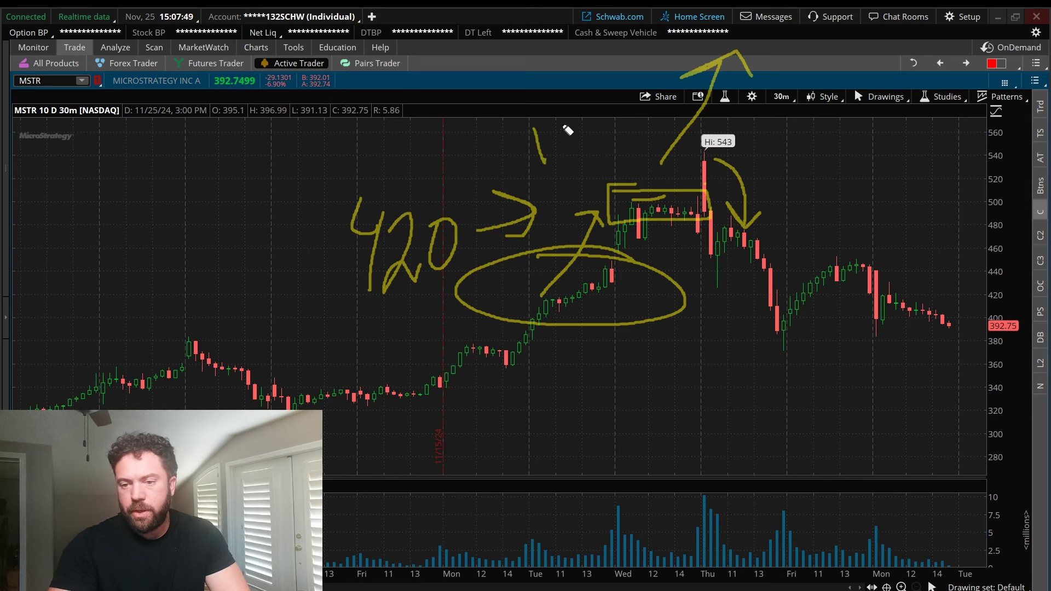
{"action": "mouse_move", "coordinate": [516, 131]}
{"action": "left_mouse_down"}
{"action": "mouse_move", "coordinate": [515, 145]}
{"action": "mouse_move", "coordinate": [542, 146]}
{"action": "left_mouse_up"}
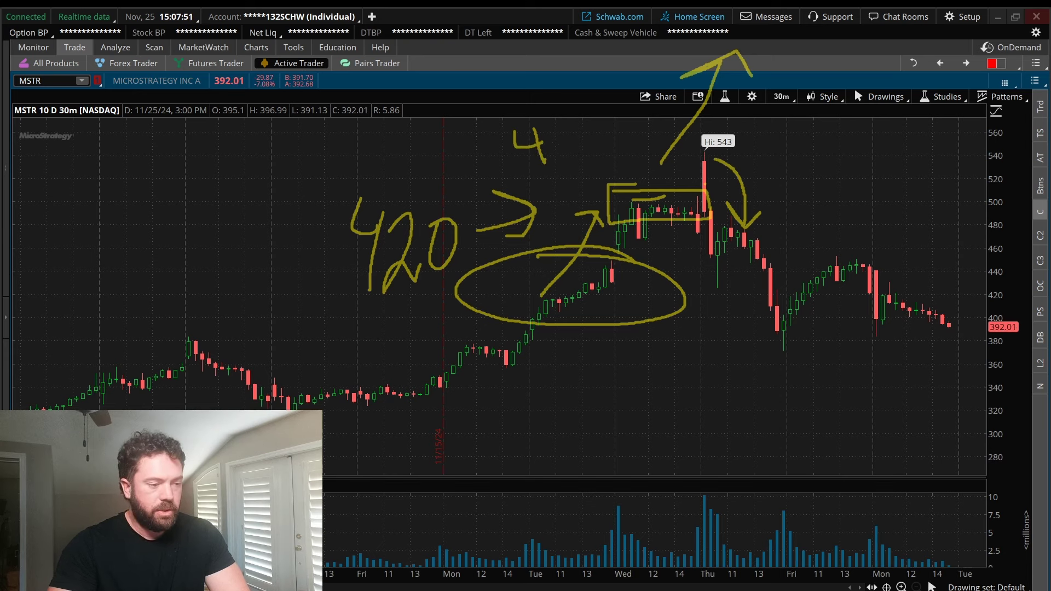
{"action": "key", "text": "e"}
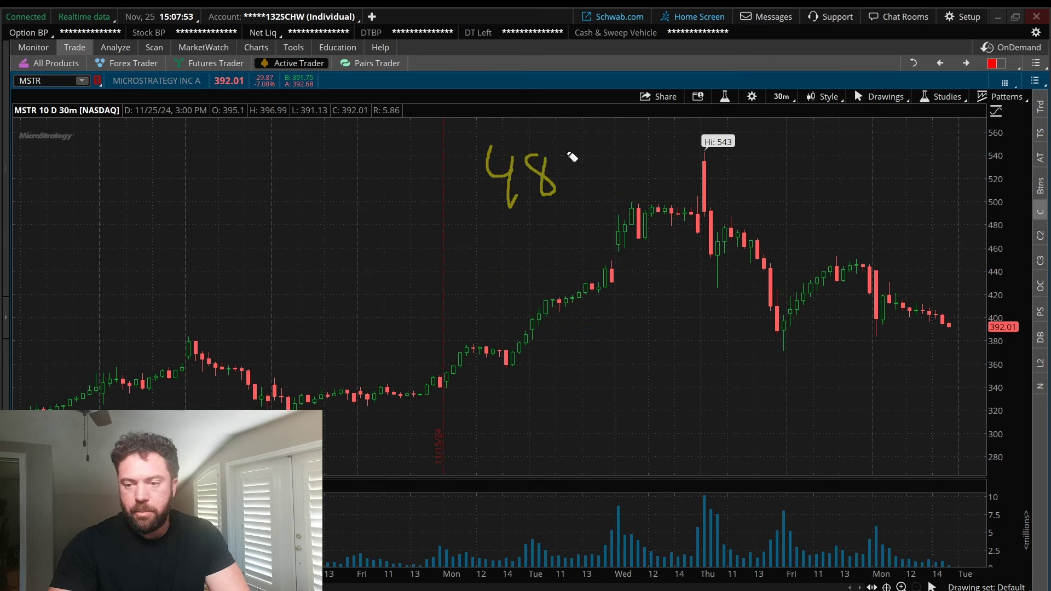
Step: Write "480 Buy" freehand above the 30-minute candles and add a small face over it
{"action": "mouse_move", "coordinate": [574, 147]}
{"action": "left_mouse_down"}
{"action": "mouse_move", "coordinate": [618, 178]}
{"action": "mouse_move", "coordinate": [656, 174]}
{"action": "left_mouse_up"}
{"action": "left_click_drag", "start_coordinate": [658, 154], "coordinate": [659, 192]}
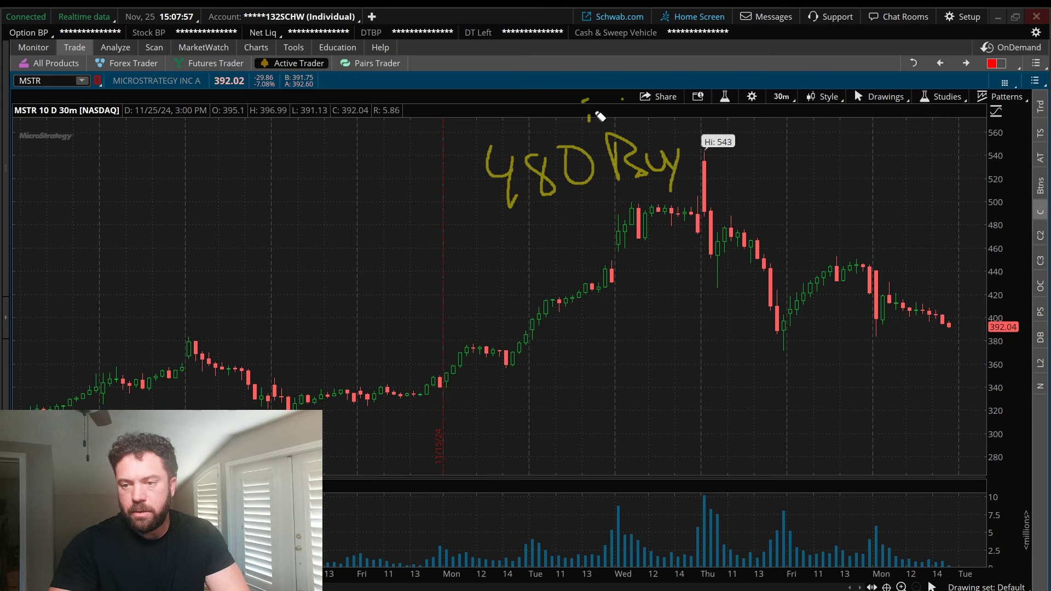
{"action": "left_click_drag", "start_coordinate": [589, 121], "coordinate": [625, 118]}
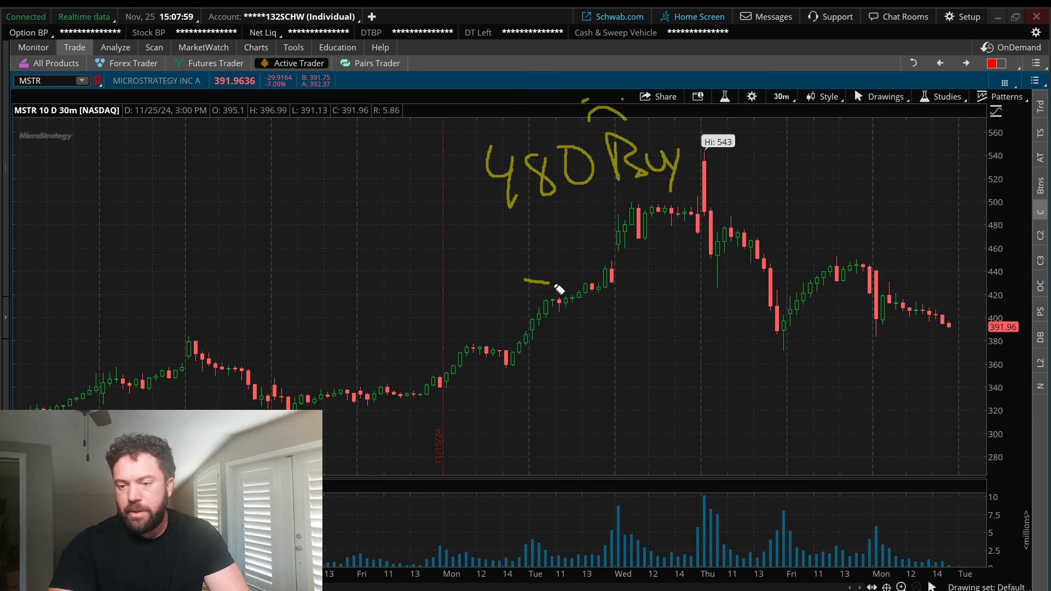
Step: Write "420" freehand with an arrow to Tuesday's candles, add a face and a dashed vertical line beside it, and clear the markup
{"action": "mouse_move", "coordinate": [558, 289]}
{"action": "left_mouse_down"}
{"action": "mouse_move", "coordinate": [516, 283]}
{"action": "mouse_move", "coordinate": [560, 297]}
{"action": "left_mouse_up"}
{"action": "left_click_drag", "start_coordinate": [416, 222], "coordinate": [442, 253]}
{"action": "left_click_drag", "start_coordinate": [448, 231], "coordinate": [453, 277]}
{"action": "left_click_drag", "start_coordinate": [517, 226], "coordinate": [510, 228]}
{"action": "left_click_drag", "start_coordinate": [324, 243], "coordinate": [373, 253]}
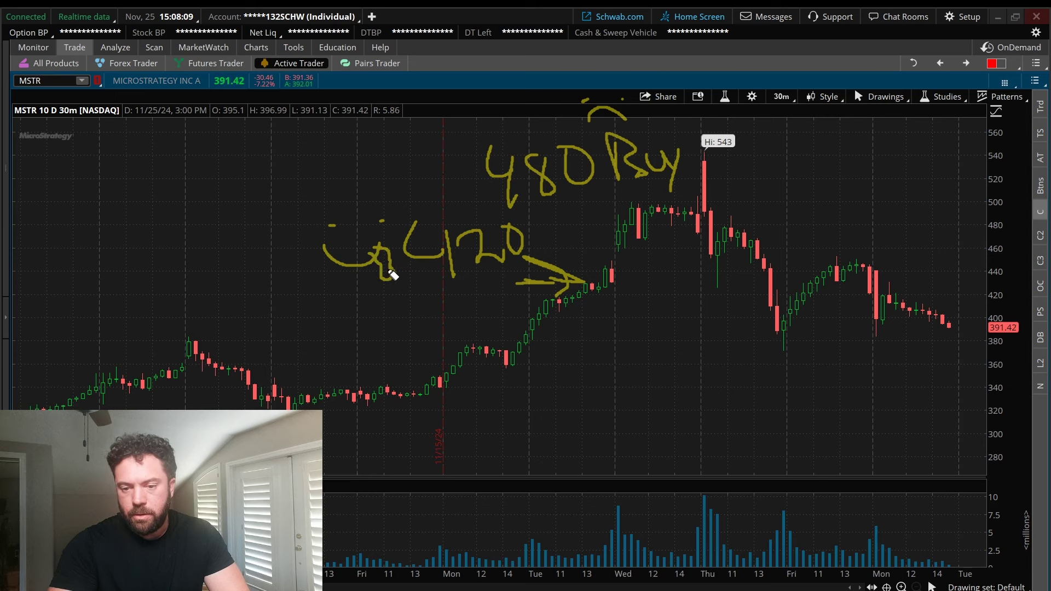
{"action": "left_click_drag", "start_coordinate": [407, 216], "coordinate": [413, 136]}
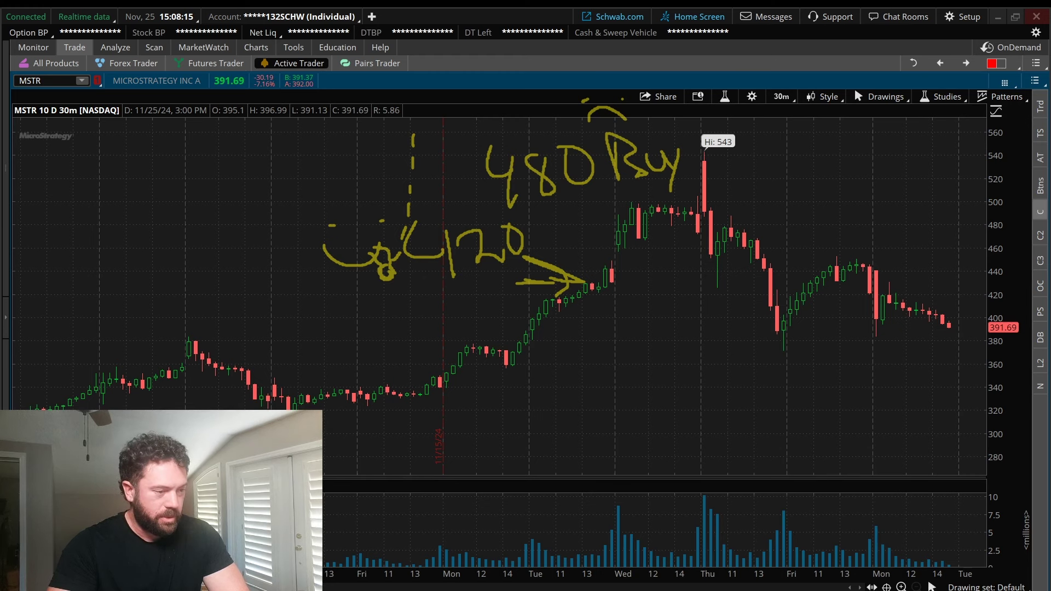
{"action": "key", "text": "Escape"}
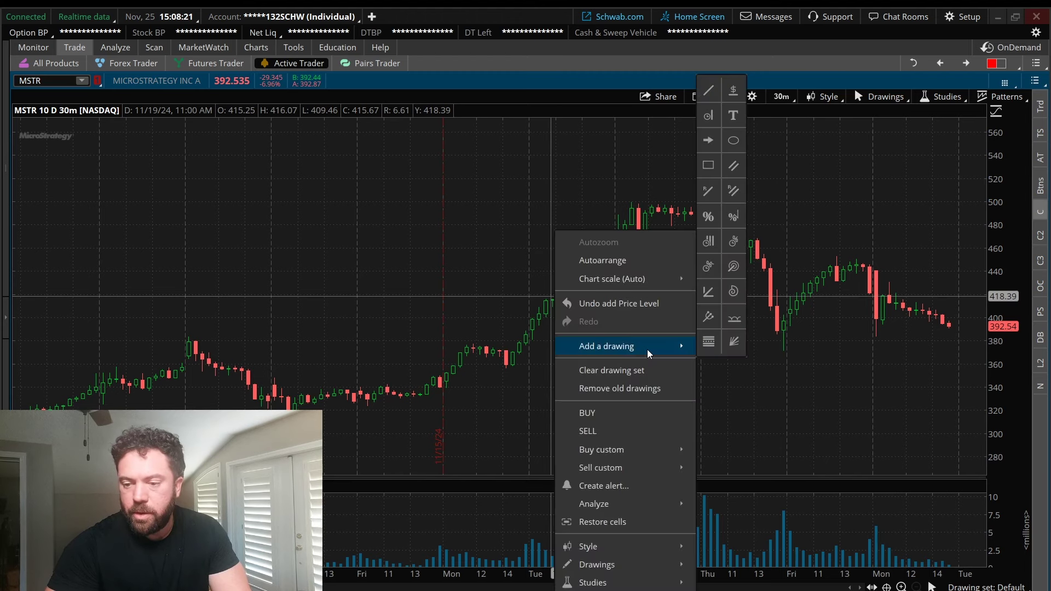
Step: Add horizontal price levels at about 420 starting from Tuesday's candles and about 480 starting from Wednesday's candles
{"action": "left_click", "coordinate": [734, 89]}
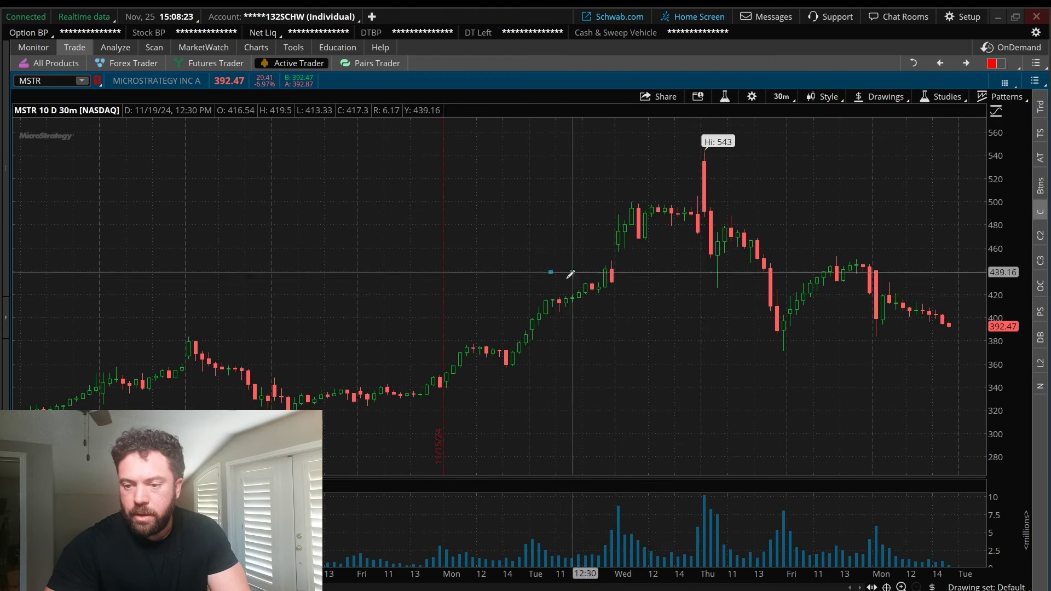
{"action": "left_click", "coordinate": [548, 288]}
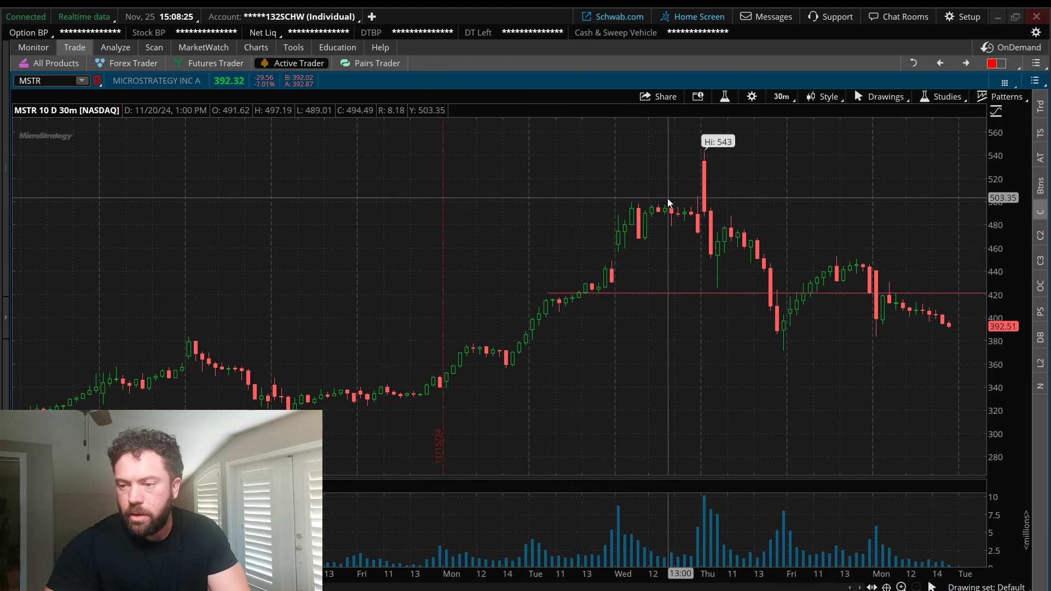
{"action": "right_click", "coordinate": [624, 226]}
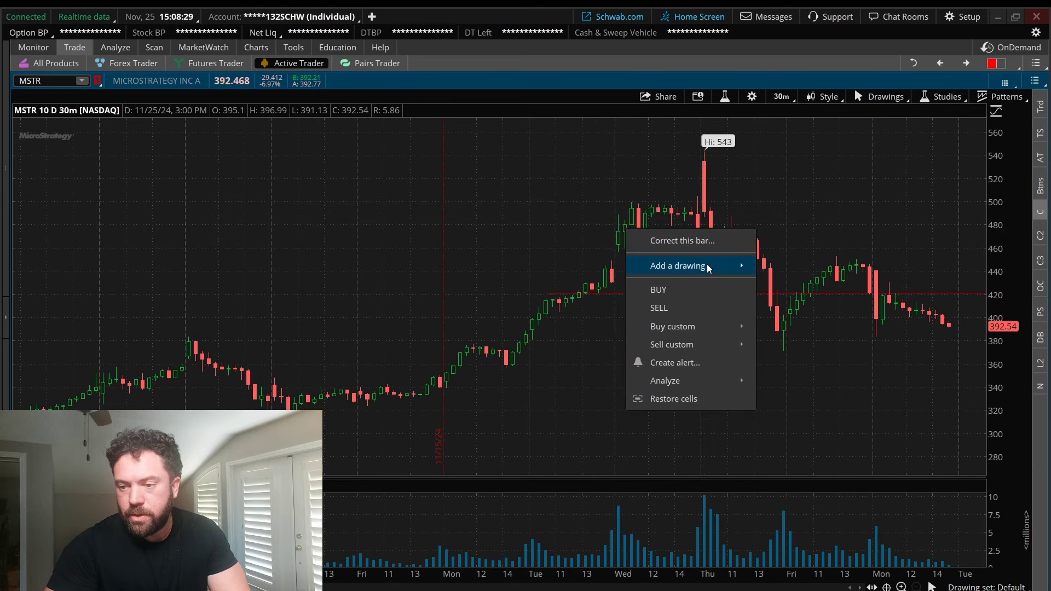
{"action": "mouse_move", "coordinate": [707, 265]}
{"action": "left_click", "coordinate": [769, 270]}
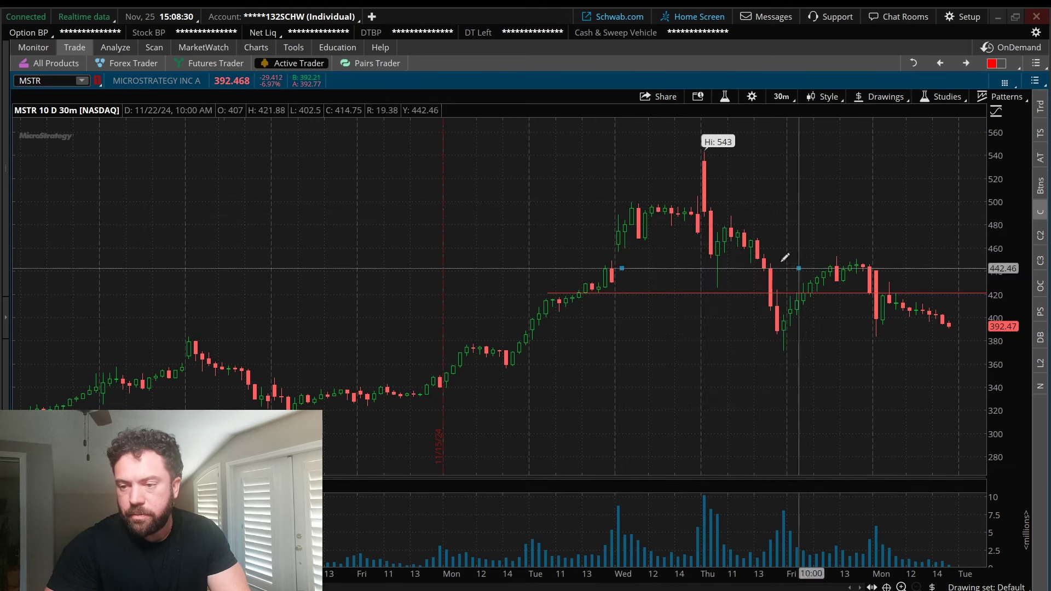
{"action": "left_click", "coordinate": [628, 225]}
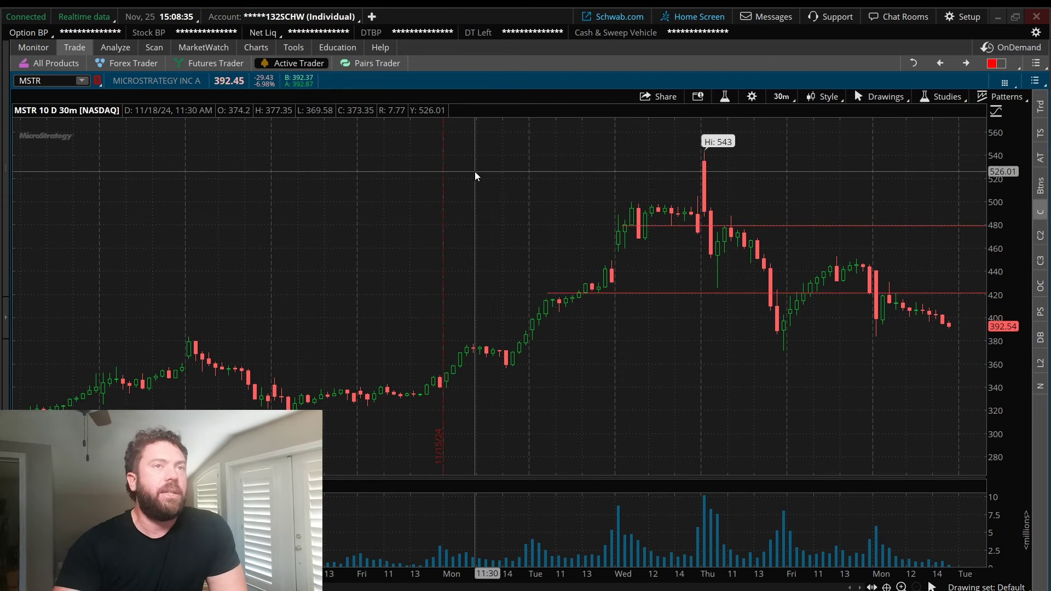
Step: Draw a freehand arrow pointing down along Thursday's drop from the 543 high to the 480 level
{"action": "left_click_drag", "start_coordinate": [521, 182], "coordinate": [983, 180]}
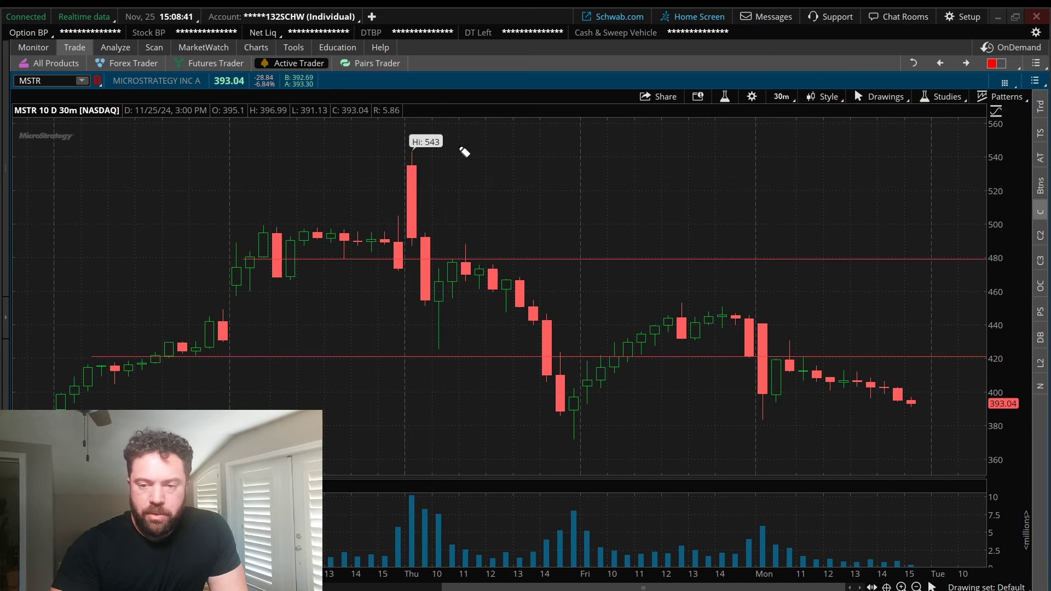
{"action": "mouse_move", "coordinate": [423, 165]}
{"action": "left_mouse_down"}
{"action": "mouse_move", "coordinate": [448, 266]}
{"action": "mouse_move", "coordinate": [434, 260]}
{"action": "left_mouse_up"}
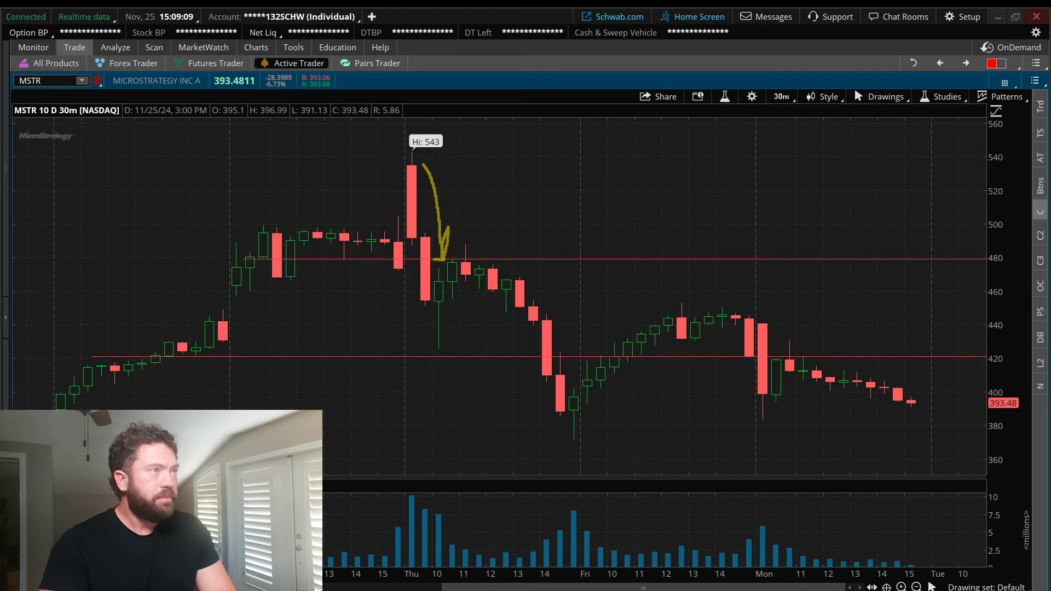
Step: Switch to Telegram, review the channel post about short sellers in MSTR and nearby messages, and return to the chart
{"action": "key", "text": "alt+Tab"}
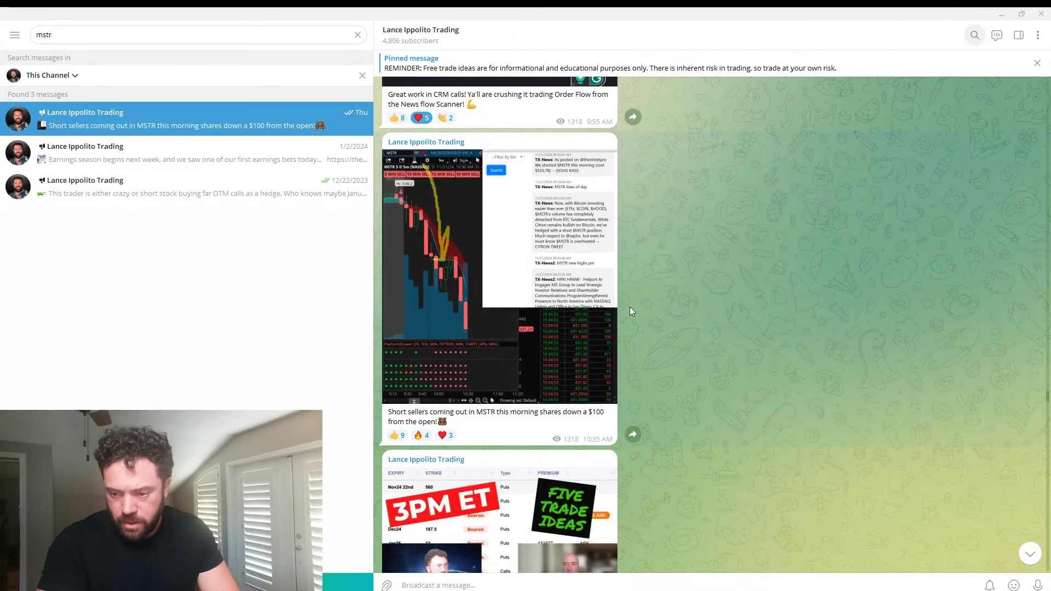
{"action": "scroll", "coordinate": [557, 300], "scroll_direction": "up", "scroll_amount": 5}
{"action": "scroll", "coordinate": [556, 300], "scroll_direction": "up", "scroll_amount": 5}
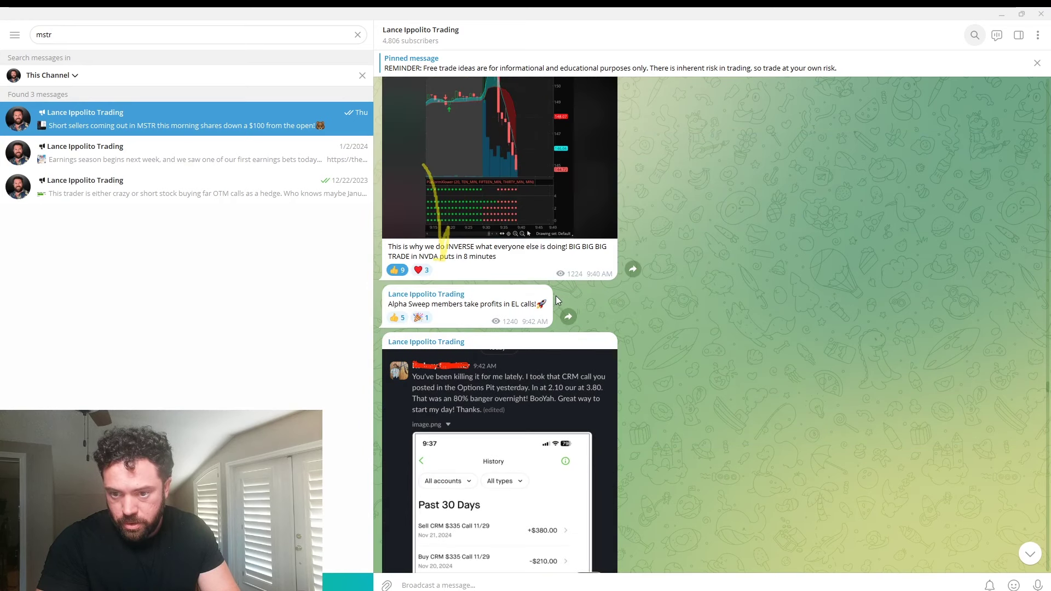
{"action": "scroll", "coordinate": [556, 295], "scroll_direction": "down", "scroll_amount": 10}
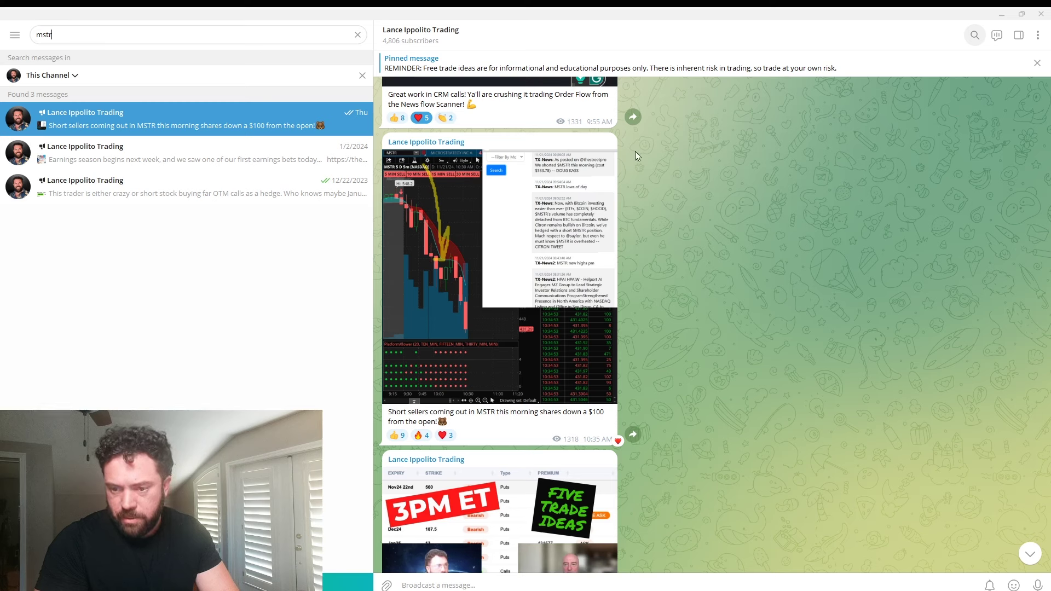
{"action": "left_click", "coordinate": [1010, 13]}
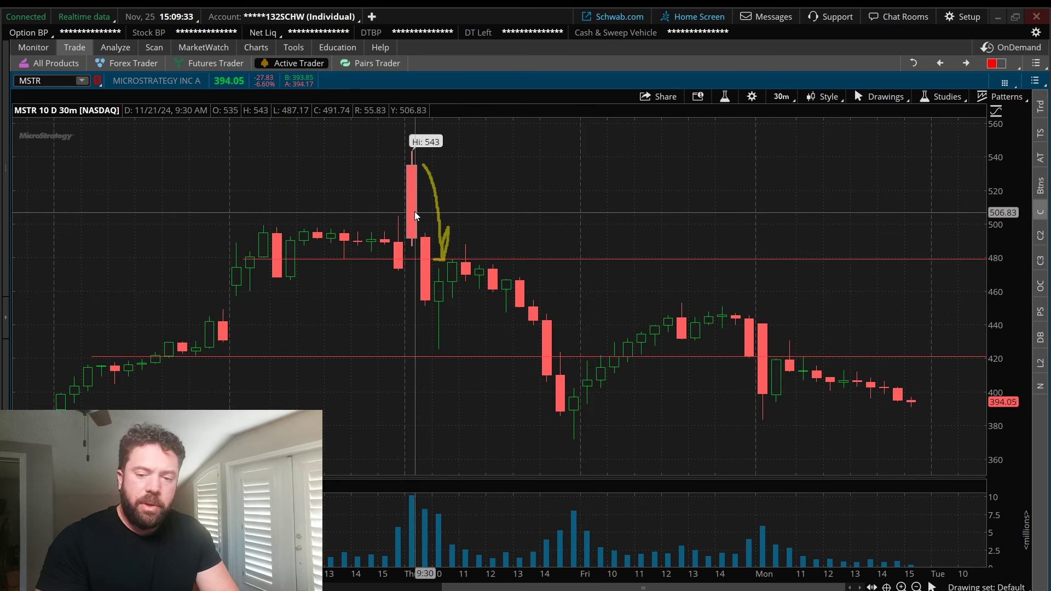
Step: Circle Wednesday's consolidation below 500 freehand, with one arrow up to Thursday's open and another down below 480
{"action": "mouse_move", "coordinate": [267, 220]}
{"action": "left_mouse_down"}
{"action": "mouse_move", "coordinate": [251, 225]}
{"action": "mouse_move", "coordinate": [405, 253]}
{"action": "mouse_move", "coordinate": [232, 259]}
{"action": "mouse_move", "coordinate": [272, 226]}
{"action": "left_mouse_up"}
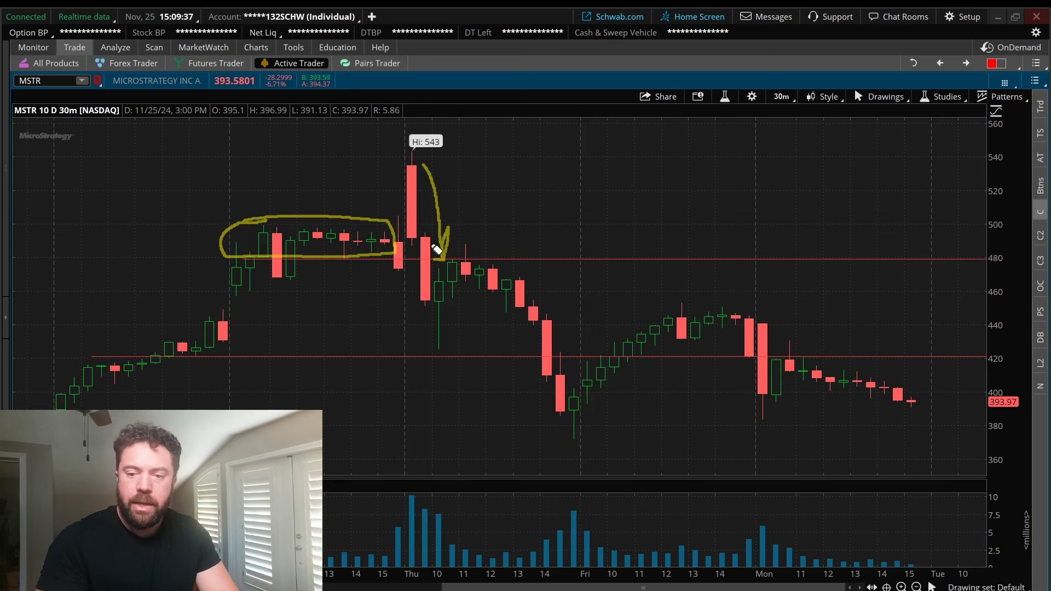
{"action": "left_click_drag", "start_coordinate": [365, 219], "coordinate": [398, 169]}
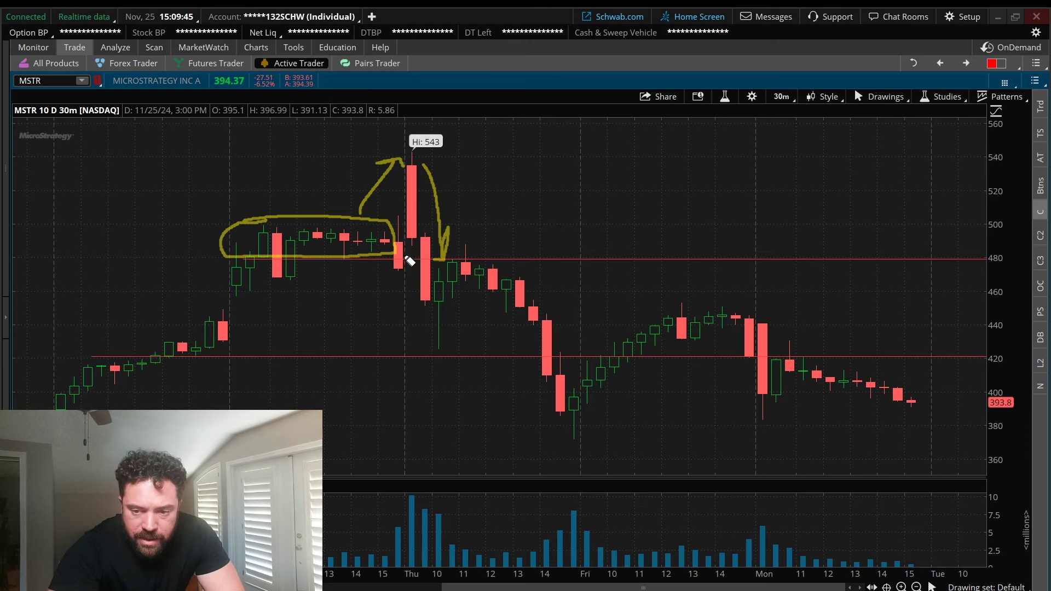
{"action": "left_click_drag", "start_coordinate": [399, 247], "coordinate": [408, 290]}
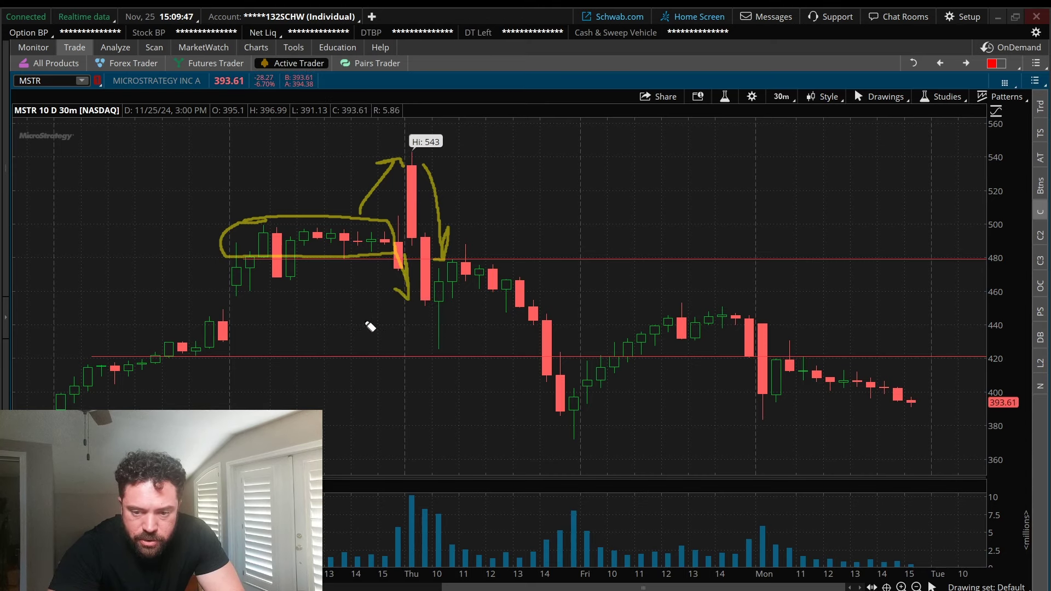
Step: Mark the Thursday and Monday volume spikes, add an arrow to Thursday afternoon's drop, circle Monday's opening candle, and erase all markup
{"action": "mouse_move", "coordinate": [390, 481]}
{"action": "left_mouse_down"}
{"action": "mouse_move", "coordinate": [450, 541]}
{"action": "mouse_move", "coordinate": [404, 533]}
{"action": "mouse_move", "coordinate": [406, 478]}
{"action": "left_mouse_up"}
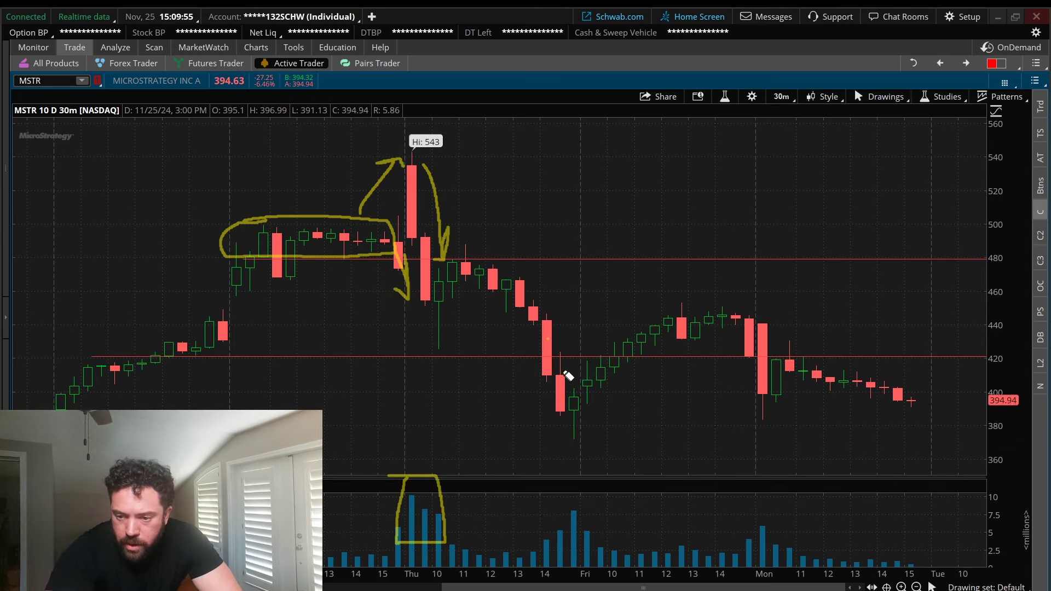
{"action": "mouse_move", "coordinate": [542, 513]}
{"action": "left_mouse_down"}
{"action": "mouse_move", "coordinate": [549, 388]}
{"action": "mouse_move", "coordinate": [561, 402]}
{"action": "mouse_move", "coordinate": [564, 501]}
{"action": "left_mouse_up"}
{"action": "left_click_drag", "start_coordinate": [590, 546], "coordinate": [541, 519]}
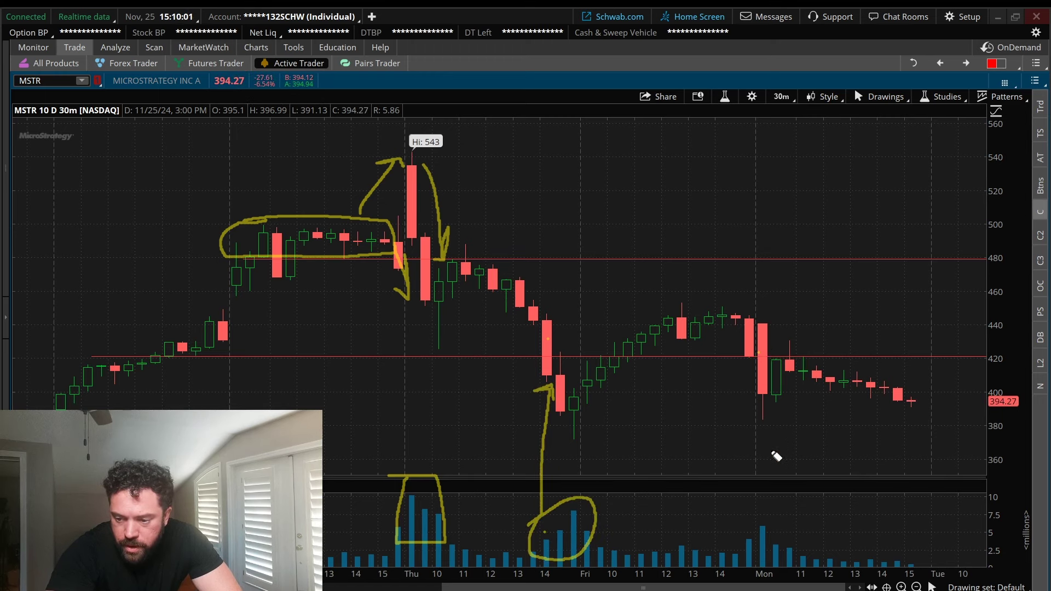
{"action": "mouse_move", "coordinate": [769, 508]}
{"action": "left_mouse_down"}
{"action": "mouse_move", "coordinate": [746, 528]}
{"action": "mouse_move", "coordinate": [763, 499]}
{"action": "left_mouse_up"}
{"action": "mouse_move", "coordinate": [766, 344]}
{"action": "left_mouse_down"}
{"action": "mouse_move", "coordinate": [734, 386]}
{"action": "mouse_move", "coordinate": [769, 346]}
{"action": "left_mouse_up"}
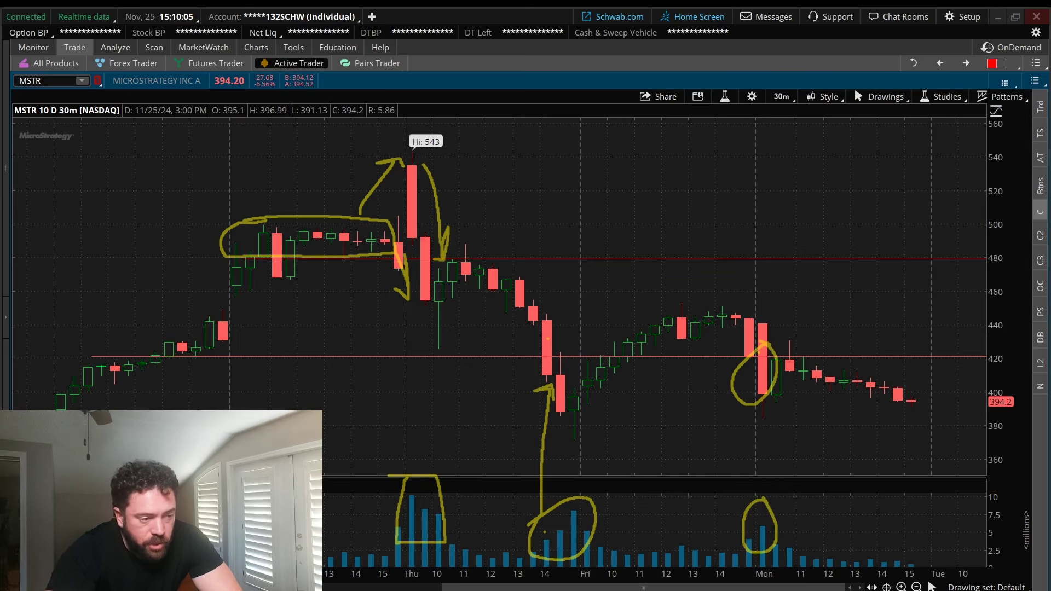
{"action": "key", "text": "Escape"}
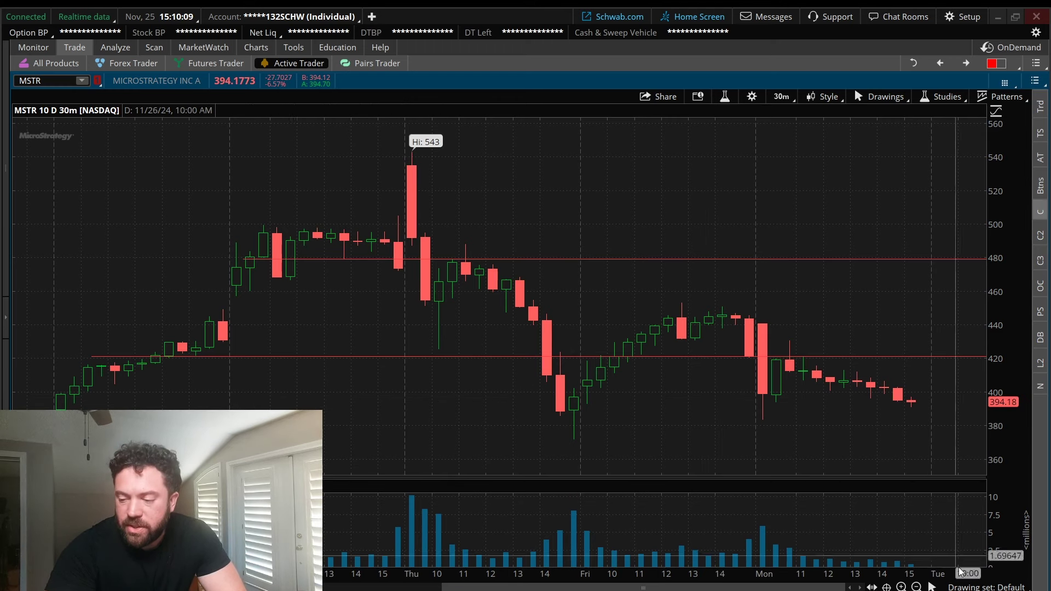
Step: Load the /BTC futures chart and set its time frame to 1 Y : 1D
{"action": "left_click", "coordinate": [916, 586]}
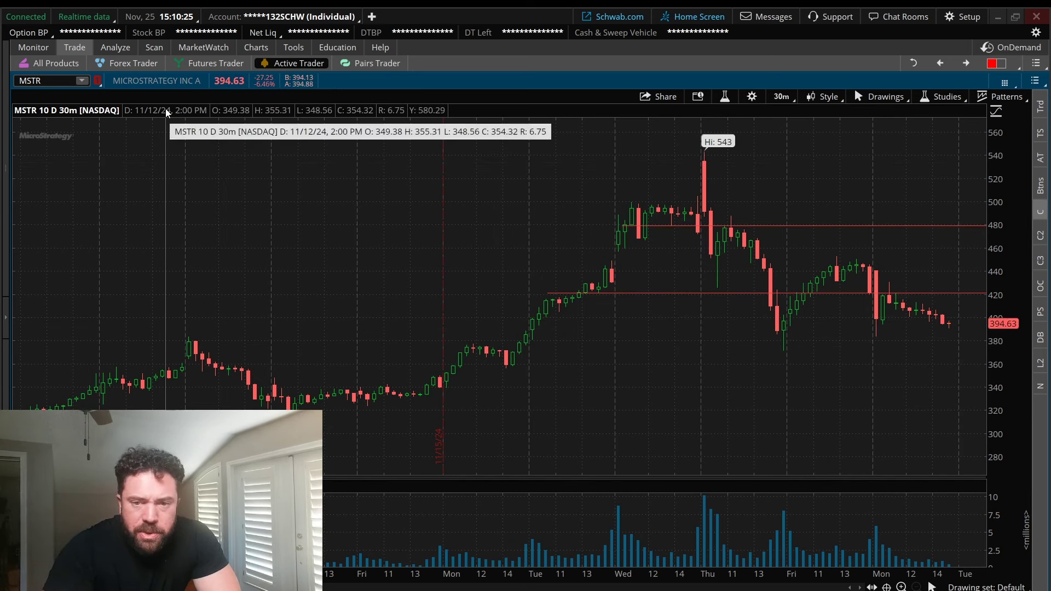
{"action": "left_click", "coordinate": [68, 82]}
{"action": "type", "text": "/BTC"}
{"action": "key", "text": "Return"}
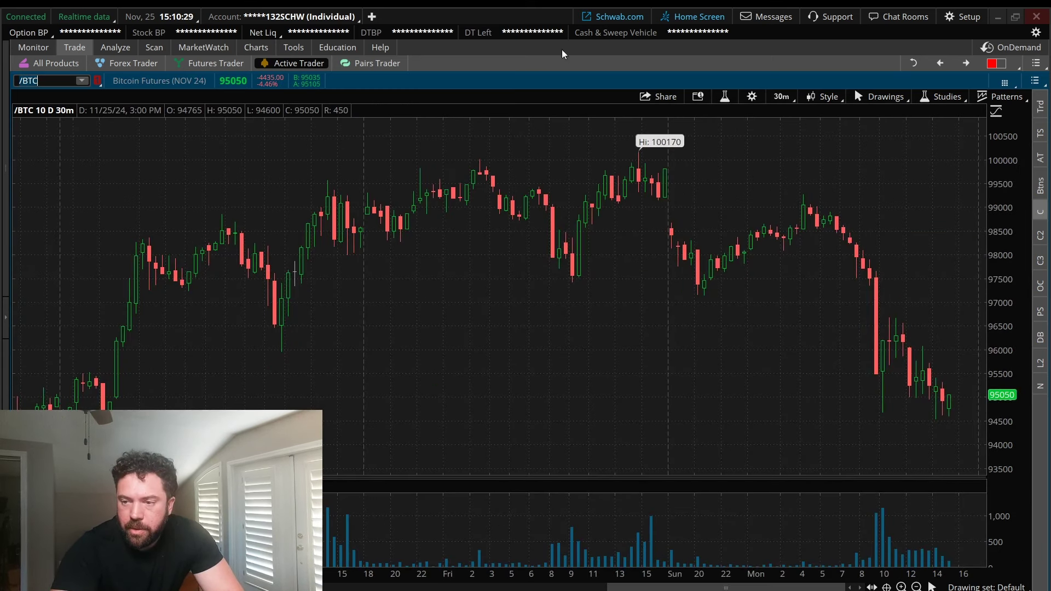
{"action": "left_click", "coordinate": [776, 102]}
{"action": "left_click", "coordinate": [740, 239]}
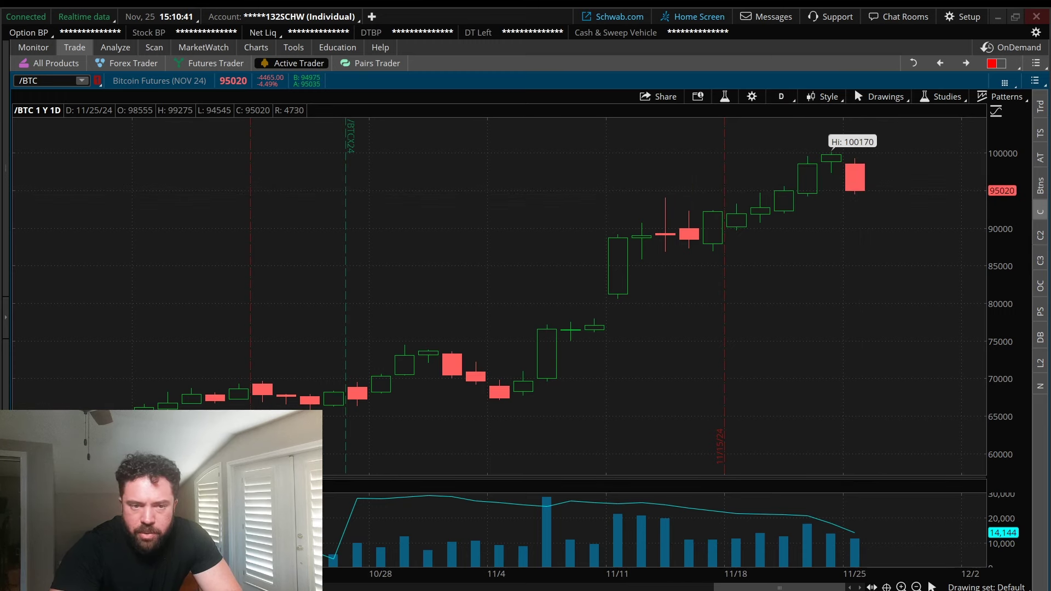
Step: Load MSTR in the daily chart and make a freehand mark beside the 11/25 candle
{"action": "type", "text": "MSTR"}
{"action": "key", "text": "Return"}
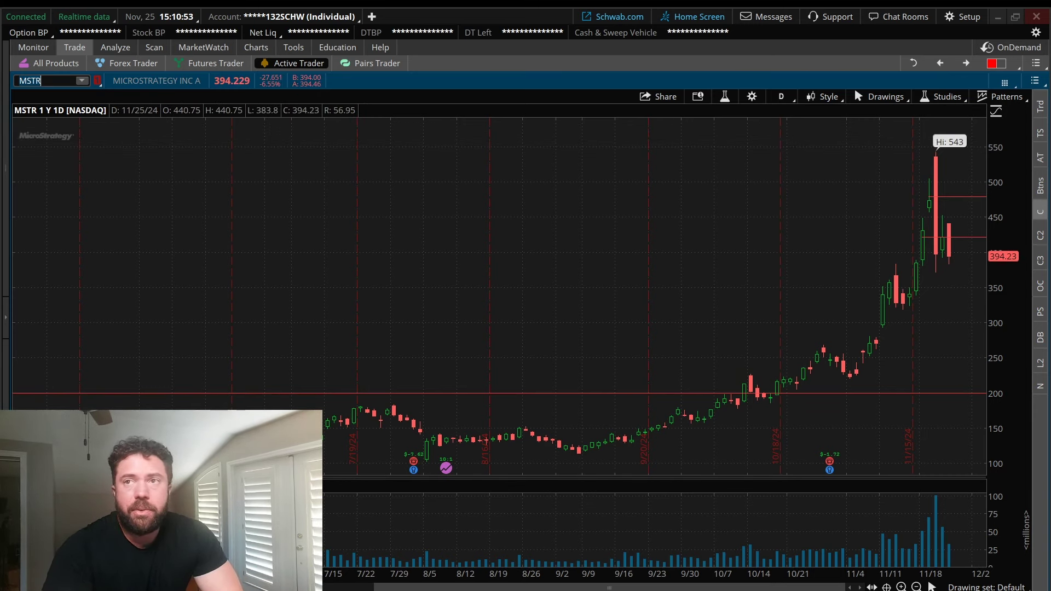
{"action": "left_click", "coordinate": [38, 80]}
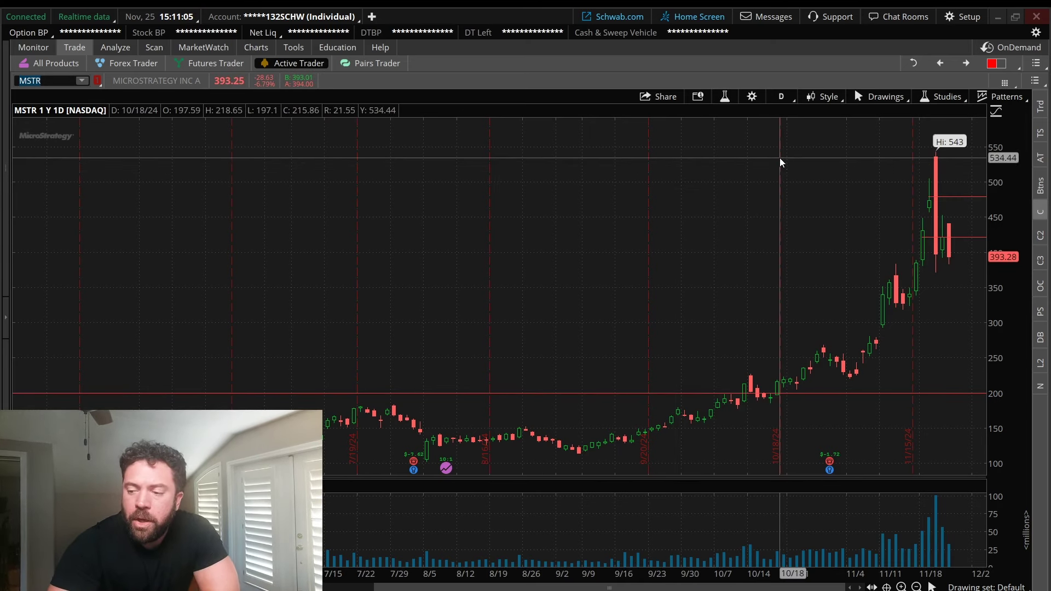
{"action": "scroll", "coordinate": [912, 169], "scroll_direction": "up", "scroll_amount": 5}
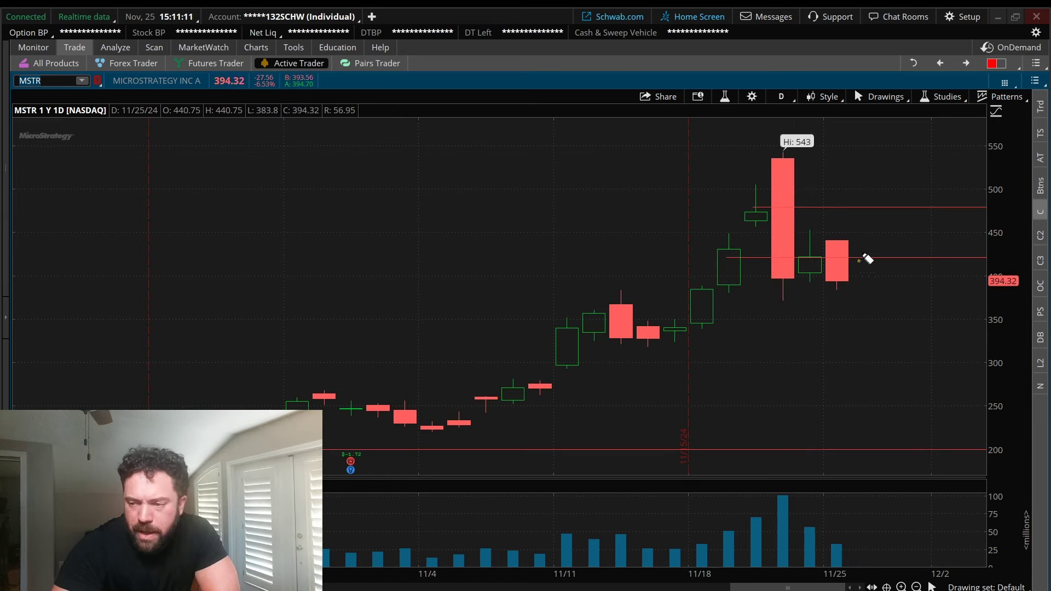
{"action": "left_click_drag", "start_coordinate": [867, 230], "coordinate": [880, 222]}
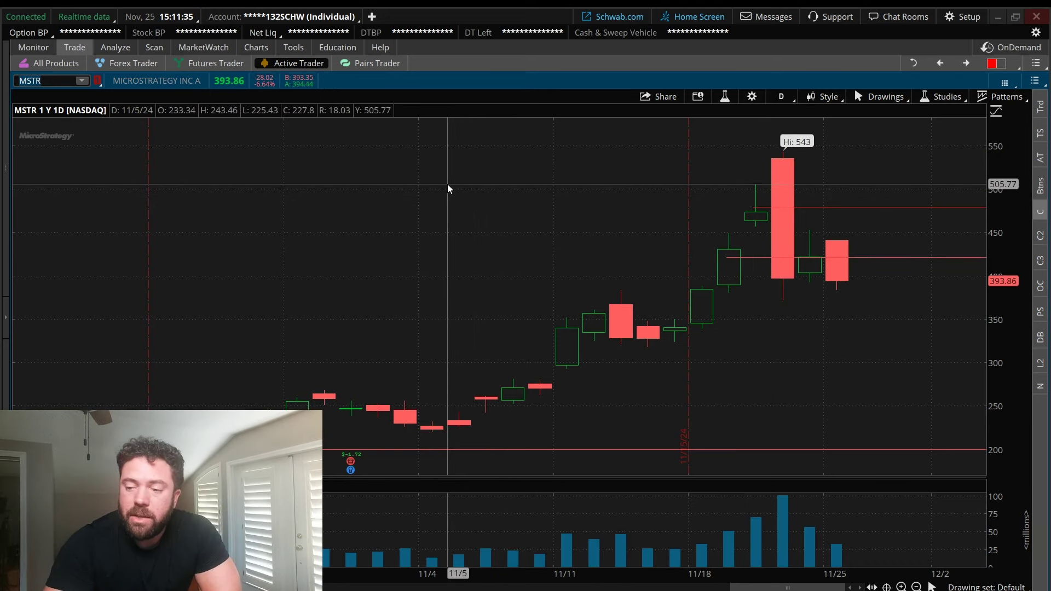
Step: Add a horizontal price level at the low of the 11/21 daily candle, at about 372
{"action": "left_click_drag", "start_coordinate": [448, 184], "coordinate": [985, 213]}
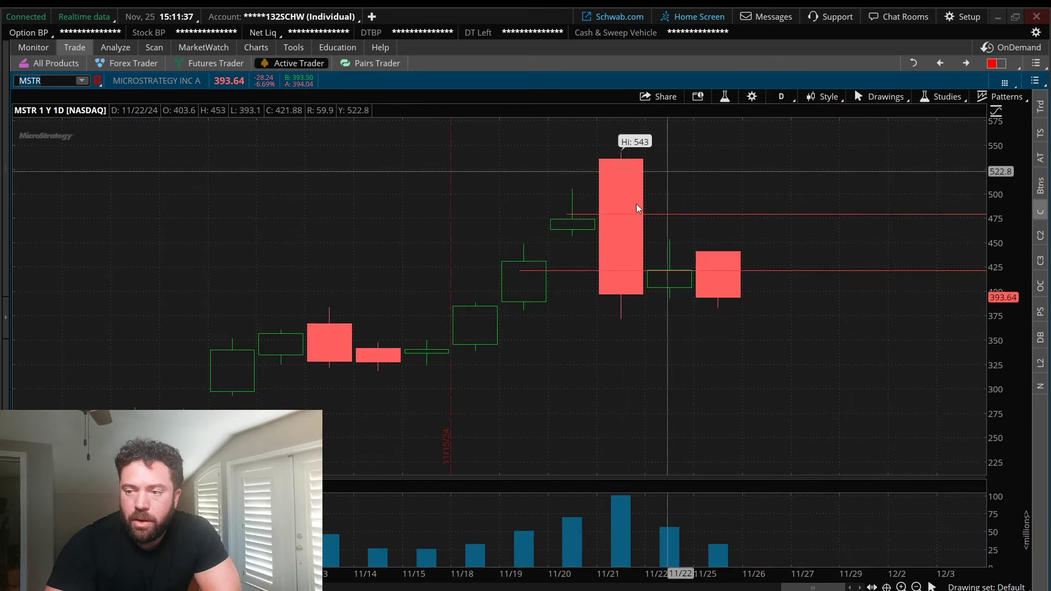
{"action": "right_click", "coordinate": [621, 320]}
{"action": "mouse_move", "coordinate": [711, 361]}
{"action": "left_click", "coordinate": [792, 104]}
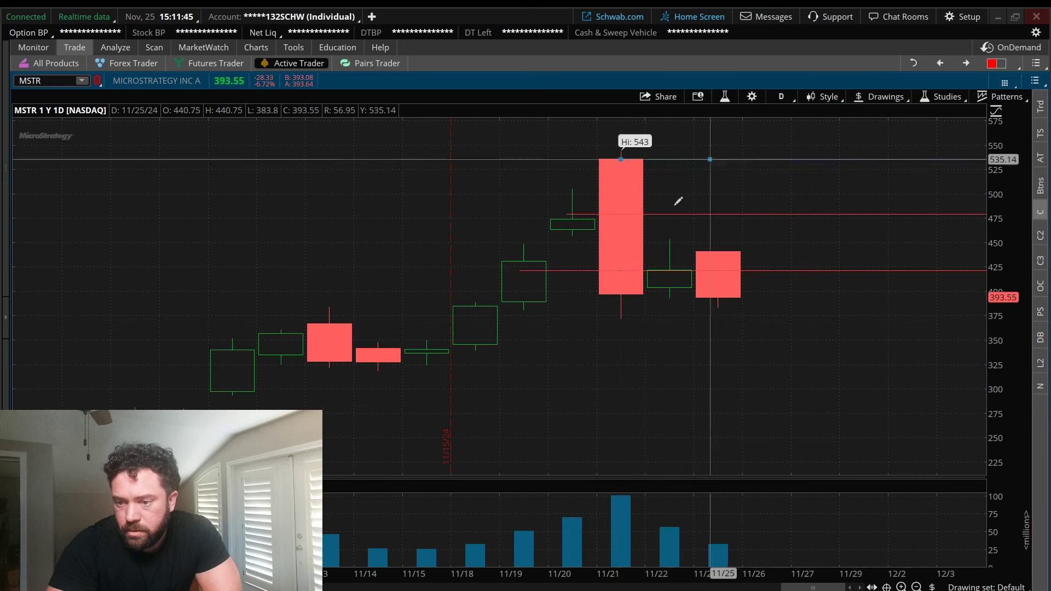
{"action": "left_click", "coordinate": [621, 319]}
Step: Edit the price level at the 11/21 candle's low to use a thicker line
{"action": "right_click", "coordinate": [645, 319]}
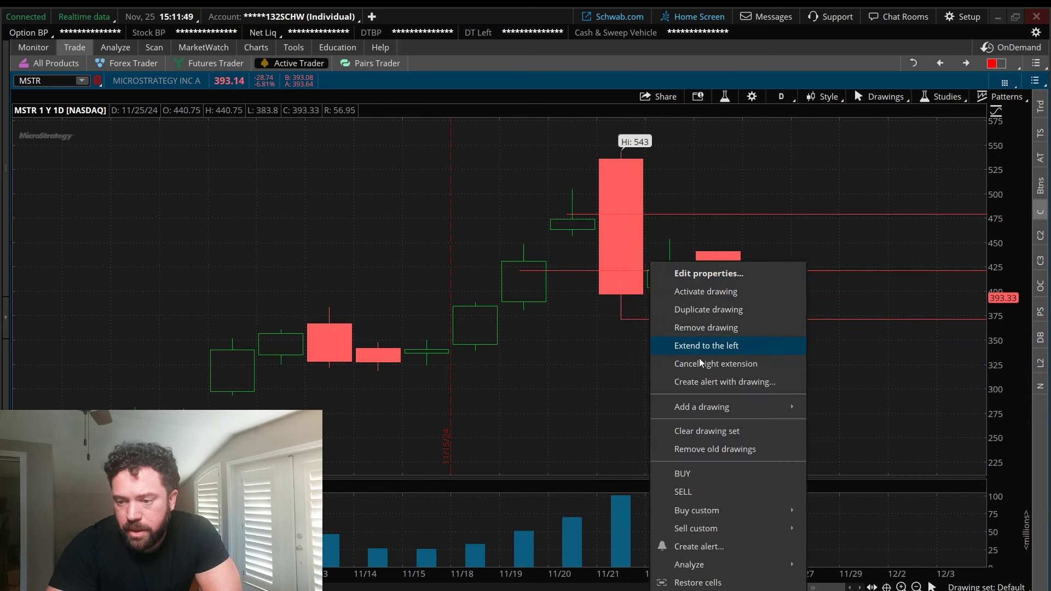
{"action": "left_click", "coordinate": [708, 273]}
{"action": "left_click", "coordinate": [629, 408]}
{"action": "left_click", "coordinate": [611, 467]}
{"action": "left_click", "coordinate": [673, 442]}
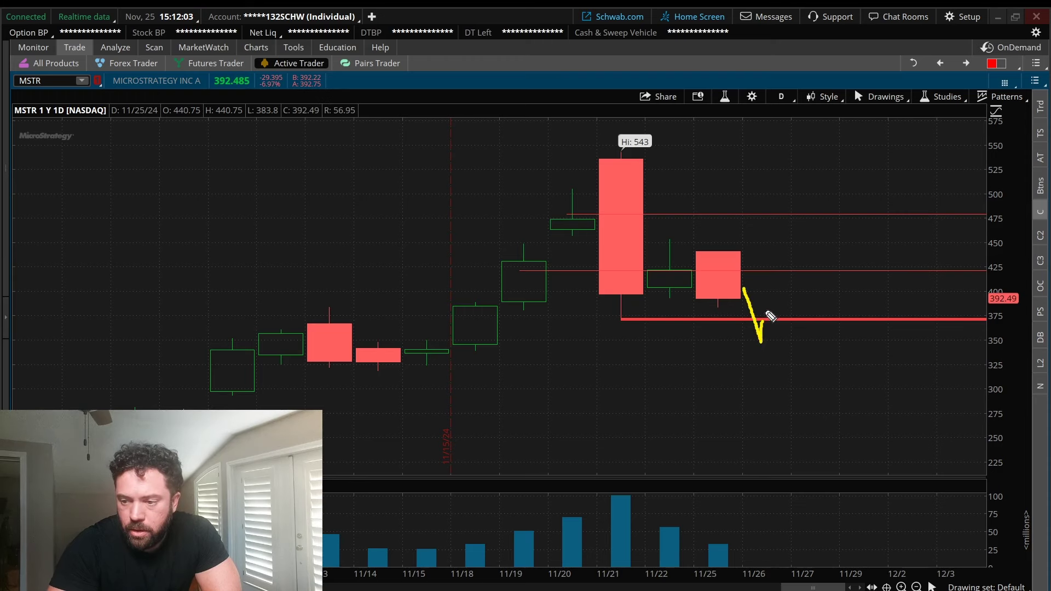
Step: Finish the freehand arrow pointing down through the thick price level and outline a tall volume bar at 11/26
{"action": "left_click_drag", "start_coordinate": [770, 315], "coordinate": [753, 357]}
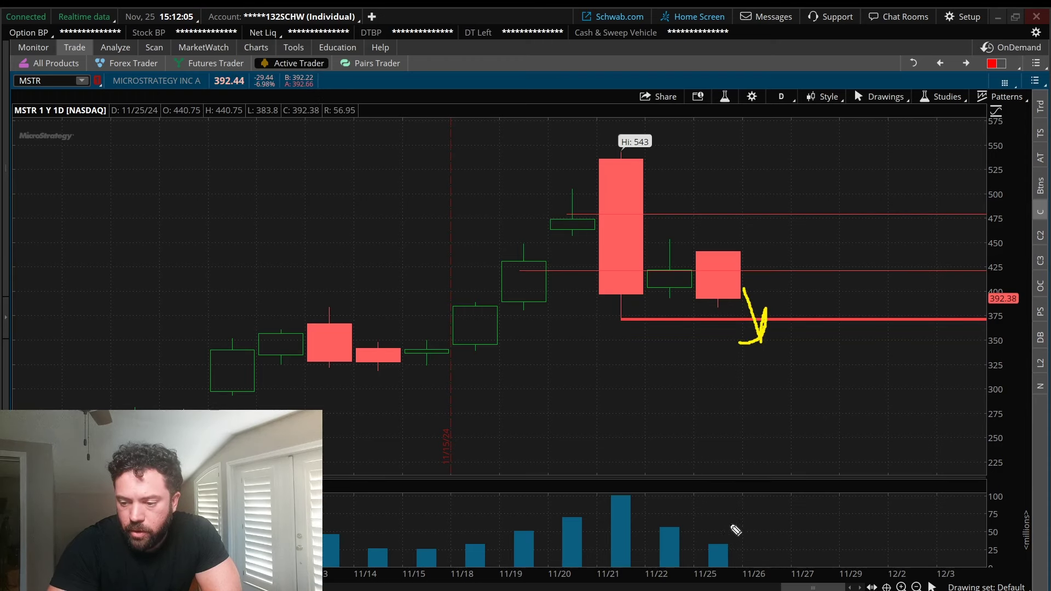
{"action": "left_click_drag", "start_coordinate": [729, 514], "coordinate": [774, 522]}
{"action": "left_click_drag", "start_coordinate": [722, 569], "coordinate": [735, 481]}
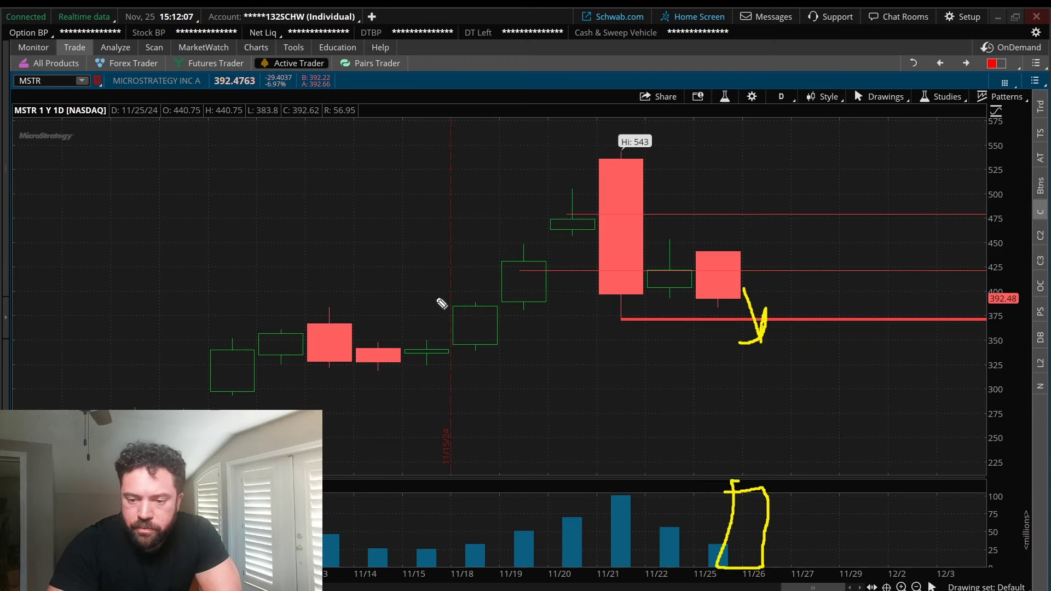
Step: Outline the 11/11 to 11/18 consolidation freehand and add a rectangle from 11/13 past 12/3, spanning about 318 to 367
{"action": "mouse_move", "coordinate": [229, 335]}
{"action": "left_mouse_down"}
{"action": "mouse_move", "coordinate": [495, 359]}
{"action": "mouse_move", "coordinate": [300, 375]}
{"action": "mouse_move", "coordinate": [240, 339]}
{"action": "left_mouse_up"}
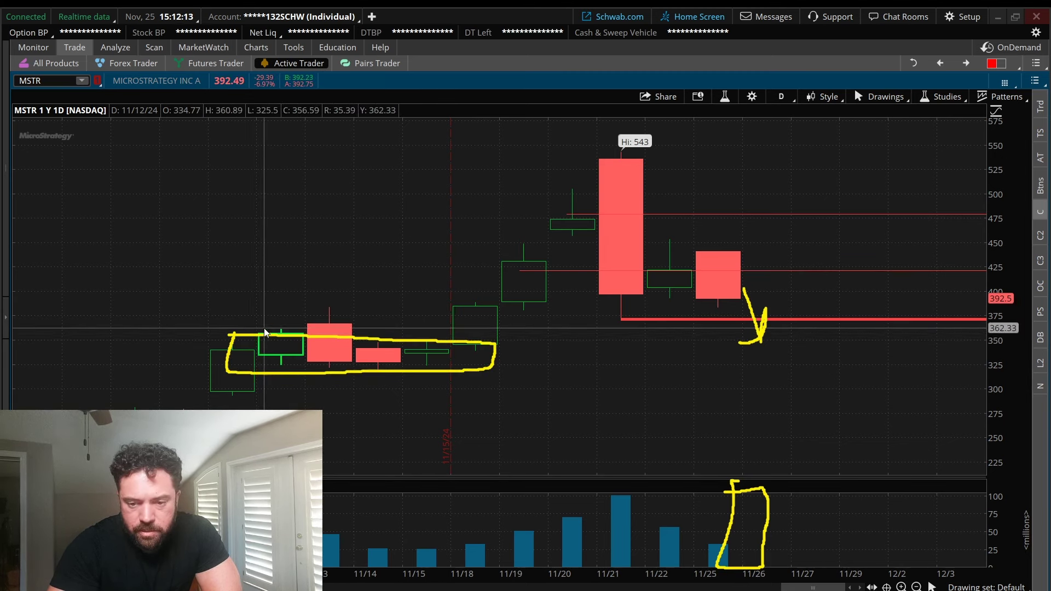
{"action": "right_click", "coordinate": [304, 324]}
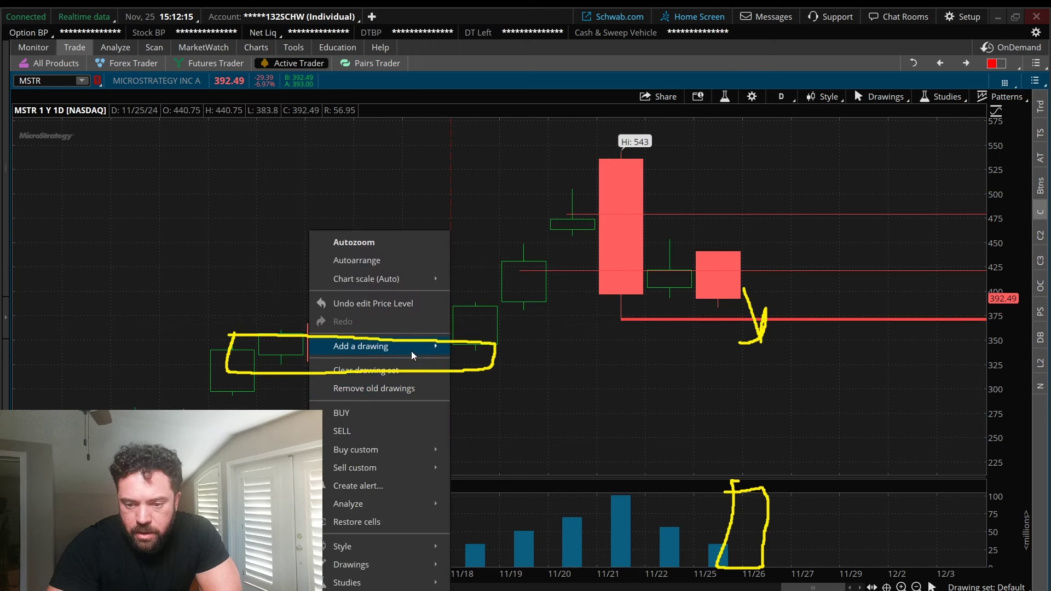
{"action": "mouse_move", "coordinate": [411, 355]}
{"action": "left_click", "coordinate": [464, 167]}
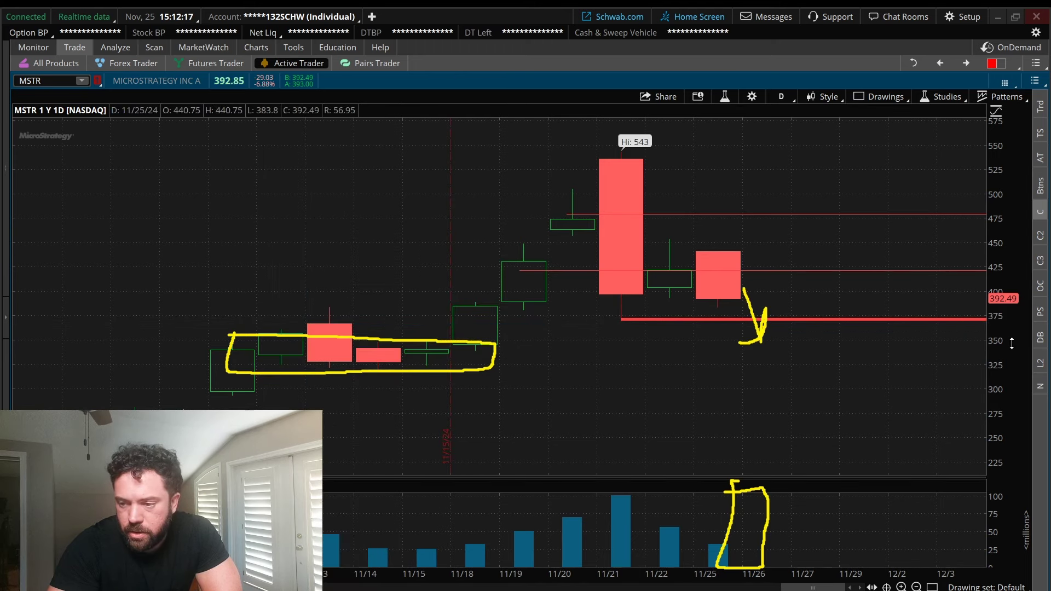
{"action": "left_click", "coordinate": [973, 372]}
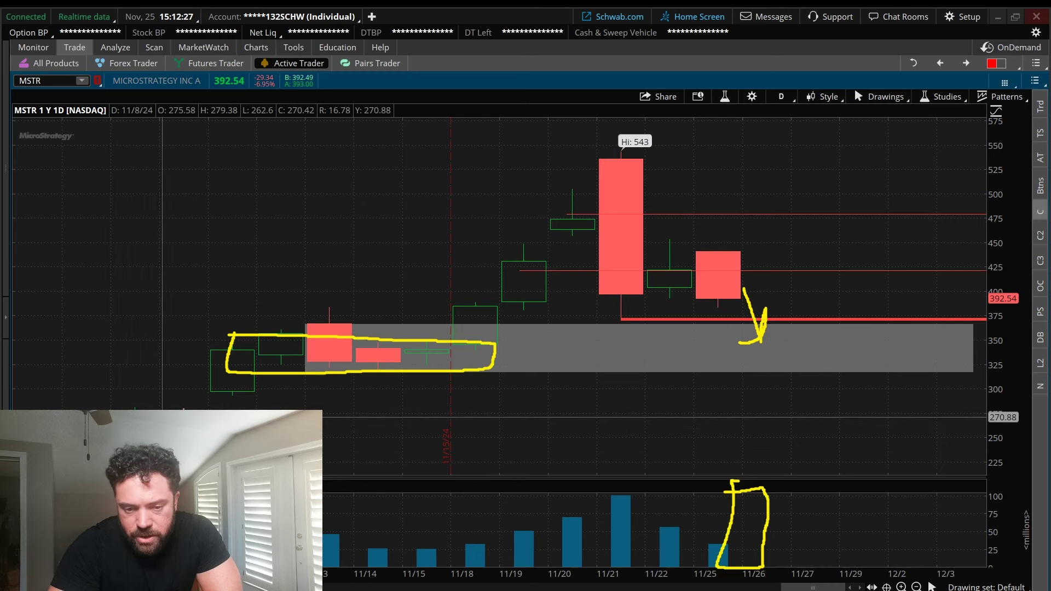
Step: Add a horizontal price level at about 271 below the grey support zone and clear the freehand marks
{"action": "middle_click", "coordinate": [329, 254]}
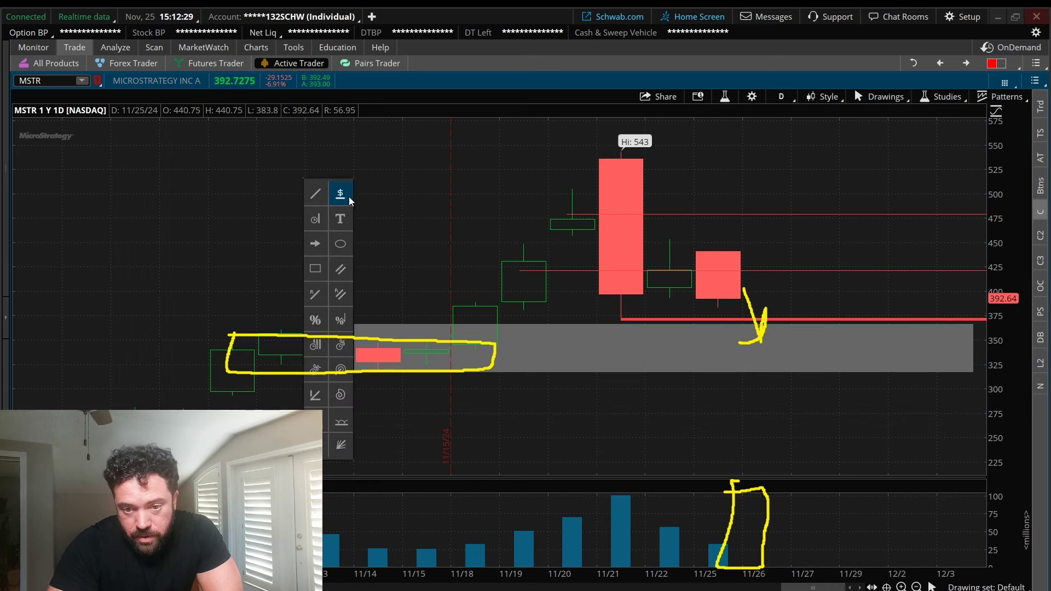
{"action": "left_click", "coordinate": [340, 193]}
{"action": "left_click", "coordinate": [547, 417]}
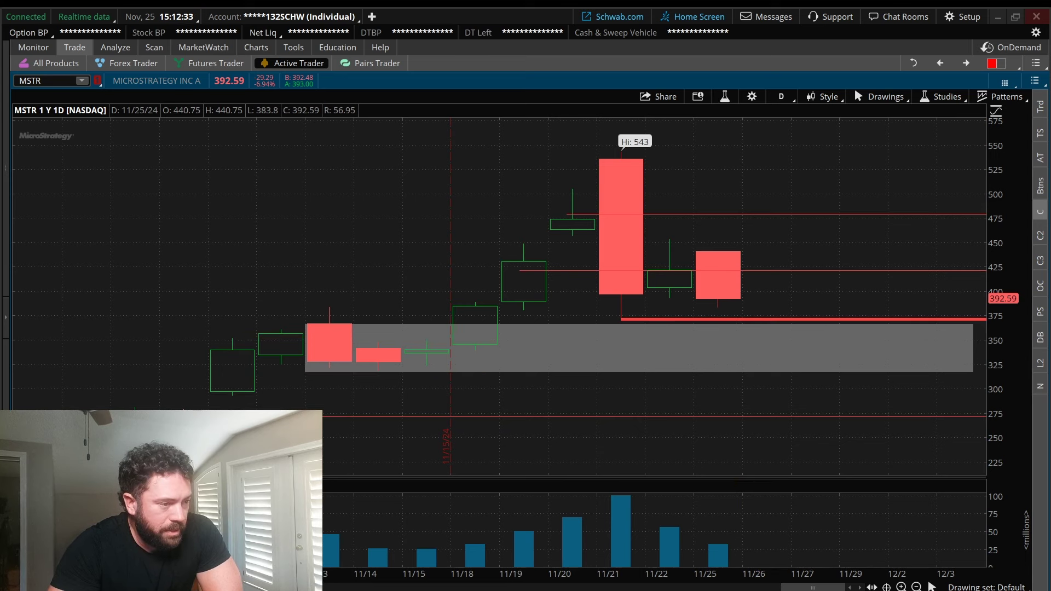
Step: Write "MAX pain" freehand in the empty area before the November rally and circle it
{"action": "left_click", "coordinate": [916, 587]}
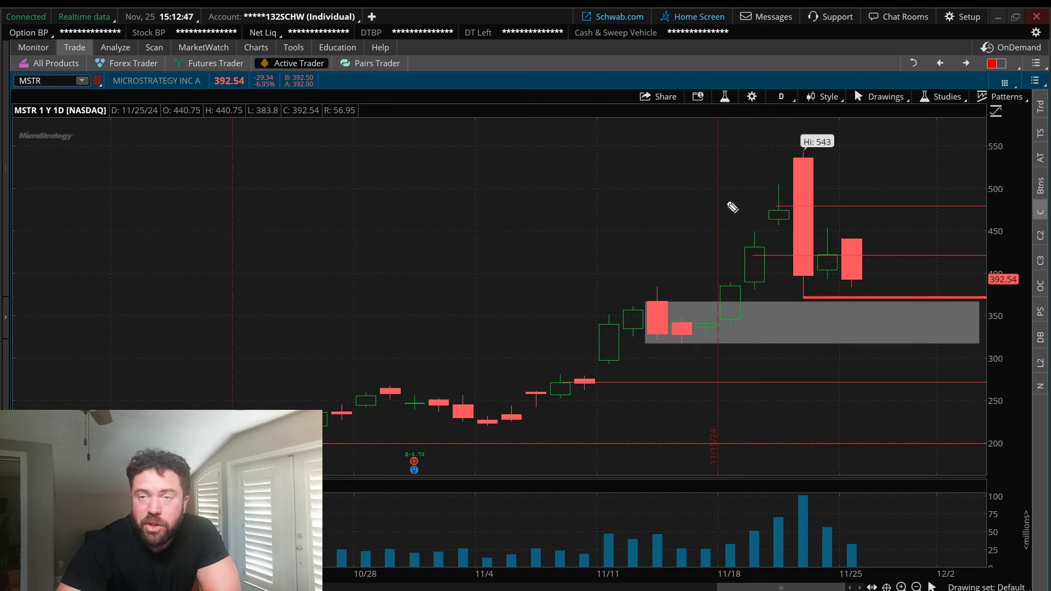
{"action": "mouse_move", "coordinate": [468, 260]}
{"action": "left_mouse_down"}
{"action": "mouse_move", "coordinate": [487, 183]}
{"action": "mouse_move", "coordinate": [531, 235]}
{"action": "mouse_move", "coordinate": [624, 203]}
{"action": "left_mouse_up"}
{"action": "left_click_drag", "start_coordinate": [625, 168], "coordinate": [598, 210]}
{"action": "mouse_move", "coordinate": [539, 246]}
{"action": "left_mouse_down"}
{"action": "mouse_move", "coordinate": [537, 308]}
{"action": "mouse_move", "coordinate": [541, 266]}
{"action": "left_mouse_up"}
{"action": "left_click", "coordinate": [590, 245]}
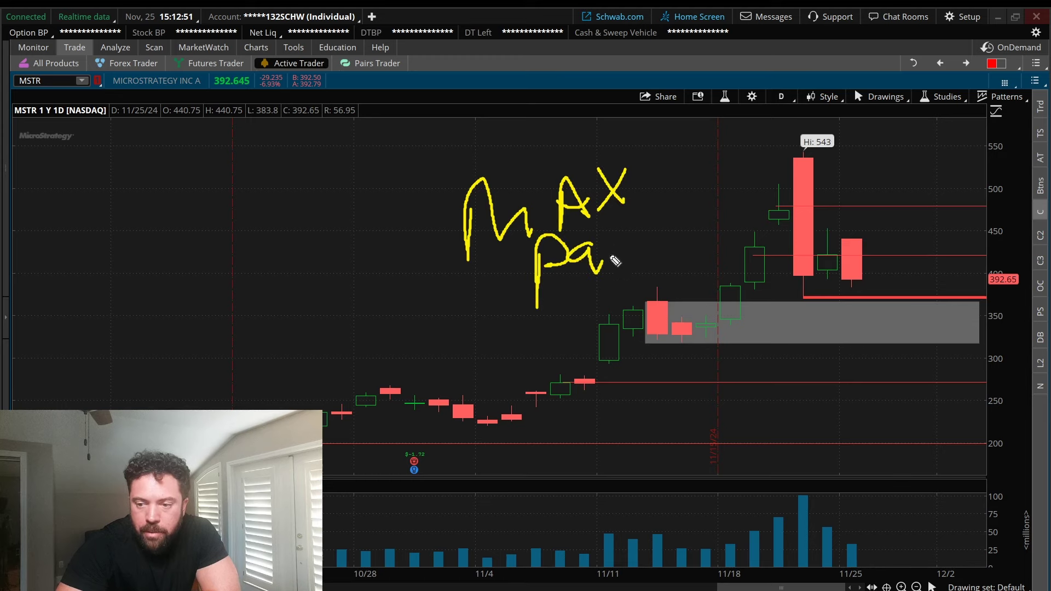
{"action": "left_click_drag", "start_coordinate": [635, 256], "coordinate": [652, 253]}
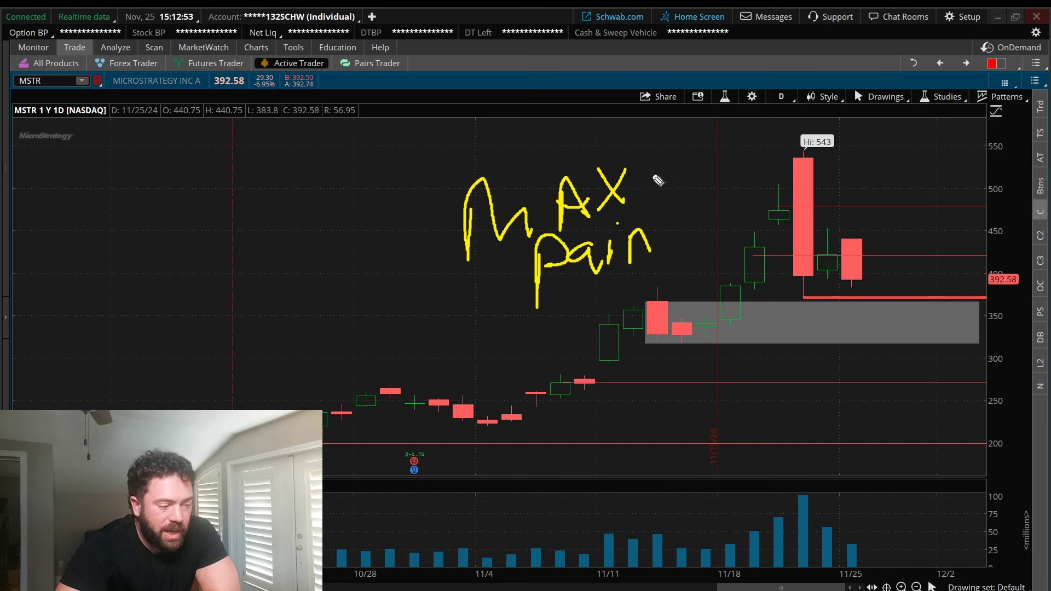
{"action": "mouse_move", "coordinate": [660, 178]}
{"action": "left_mouse_down"}
{"action": "mouse_move", "coordinate": [472, 159]}
{"action": "mouse_move", "coordinate": [558, 165]}
{"action": "left_mouse_up"}
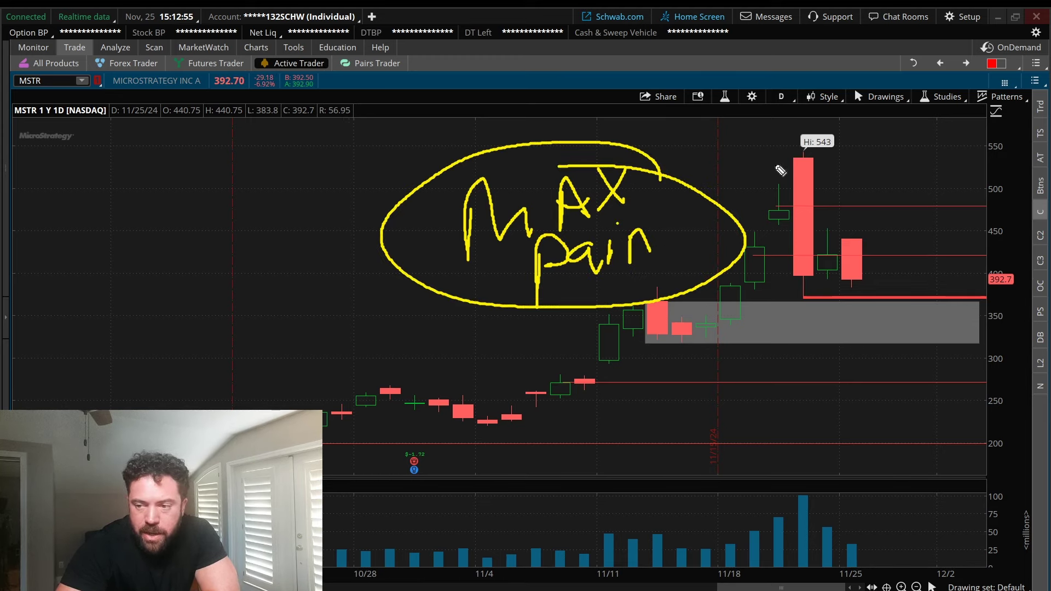
Step: Draw a freehand up arrow above the rally, write "Buy" beside it and tick the rally candles from 11/18 to 11/21
{"action": "mouse_move", "coordinate": [769, 160]}
{"action": "left_mouse_down"}
{"action": "mouse_move", "coordinate": [870, 32]}
{"action": "mouse_move", "coordinate": [900, 65]}
{"action": "left_mouse_up"}
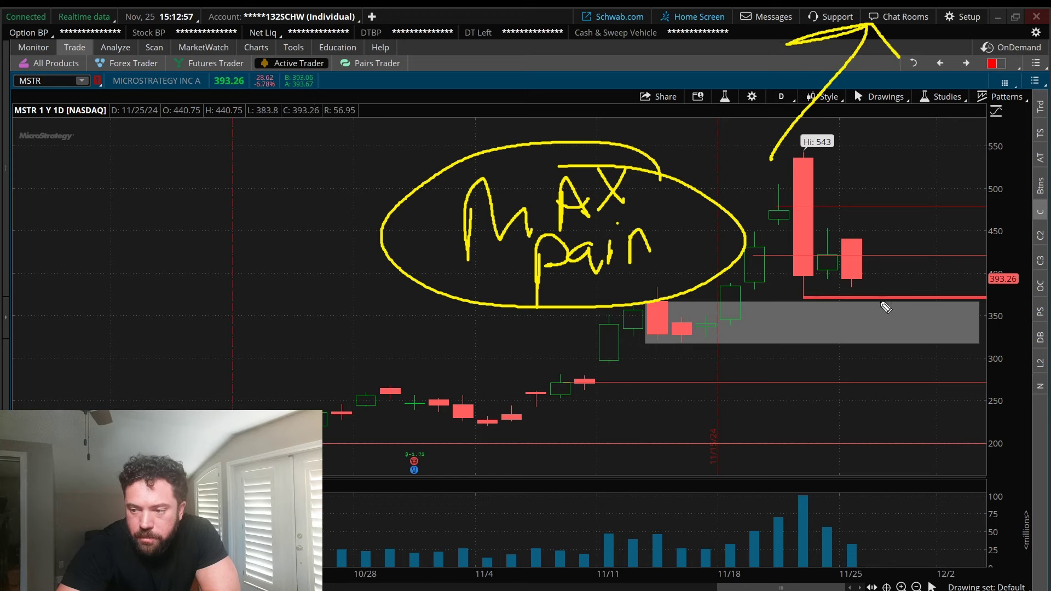
{"action": "left_click_drag", "start_coordinate": [743, 171], "coordinate": [745, 211]}
{"action": "mouse_move", "coordinate": [742, 170]}
{"action": "left_mouse_down"}
{"action": "mouse_move", "coordinate": [763, 210]}
{"action": "mouse_move", "coordinate": [780, 189]}
{"action": "mouse_move", "coordinate": [762, 265]}
{"action": "mouse_move", "coordinate": [737, 284]}
{"action": "left_mouse_up"}
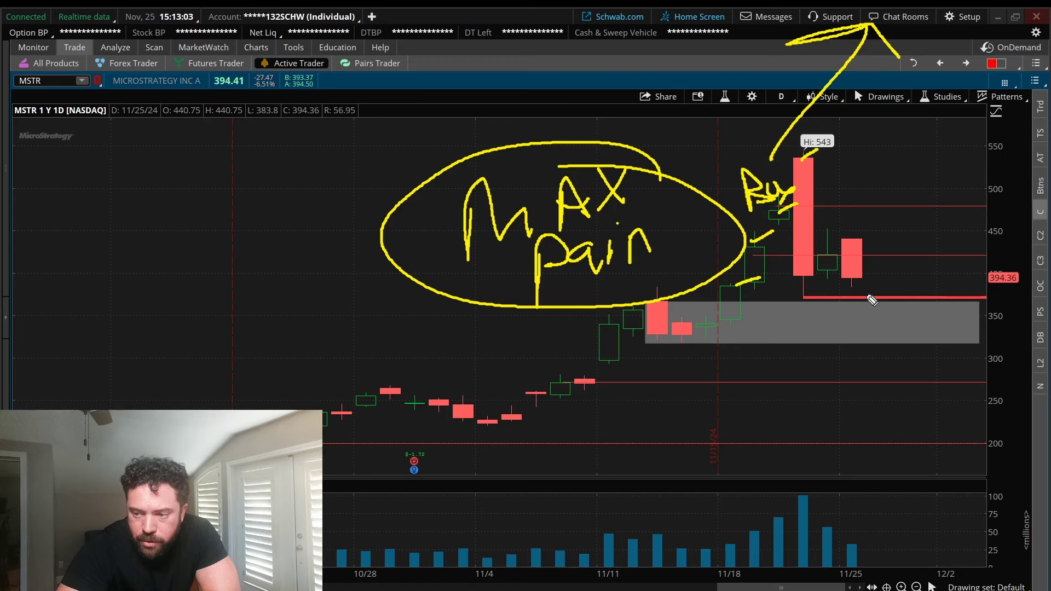
Step: Draw a down arrow from the thick level to the 271 level and a rebound arrow up past 500, and clear all freehand marks
{"action": "mouse_move", "coordinate": [866, 293]}
{"action": "left_mouse_down"}
{"action": "mouse_move", "coordinate": [892, 373]}
{"action": "mouse_move", "coordinate": [852, 387]}
{"action": "left_mouse_up"}
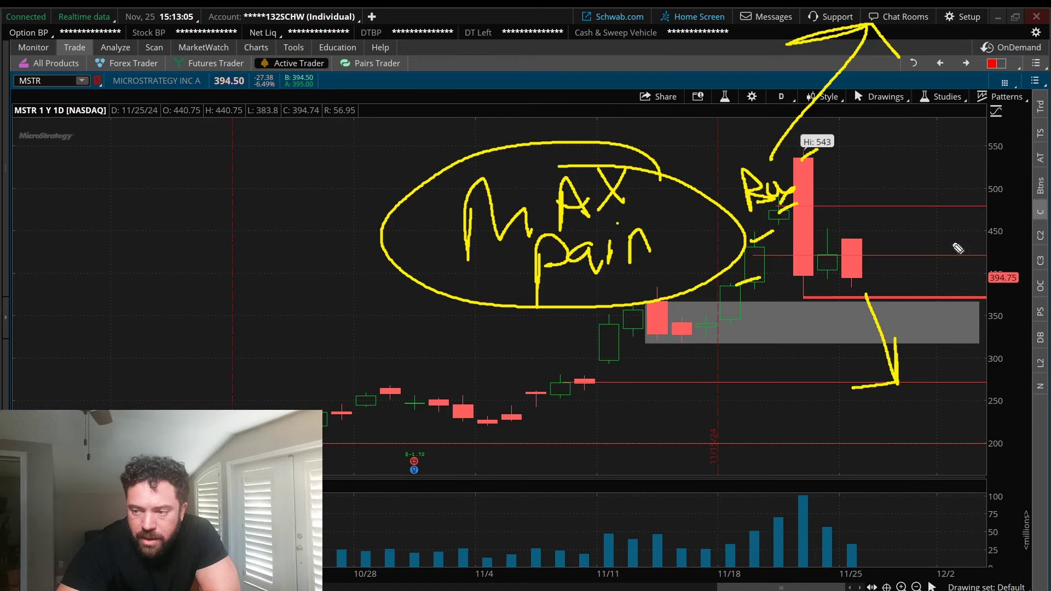
{"action": "mouse_move", "coordinate": [967, 300]}
{"action": "left_mouse_down"}
{"action": "mouse_move", "coordinate": [979, 216]}
{"action": "mouse_move", "coordinate": [1031, 192]}
{"action": "left_mouse_up"}
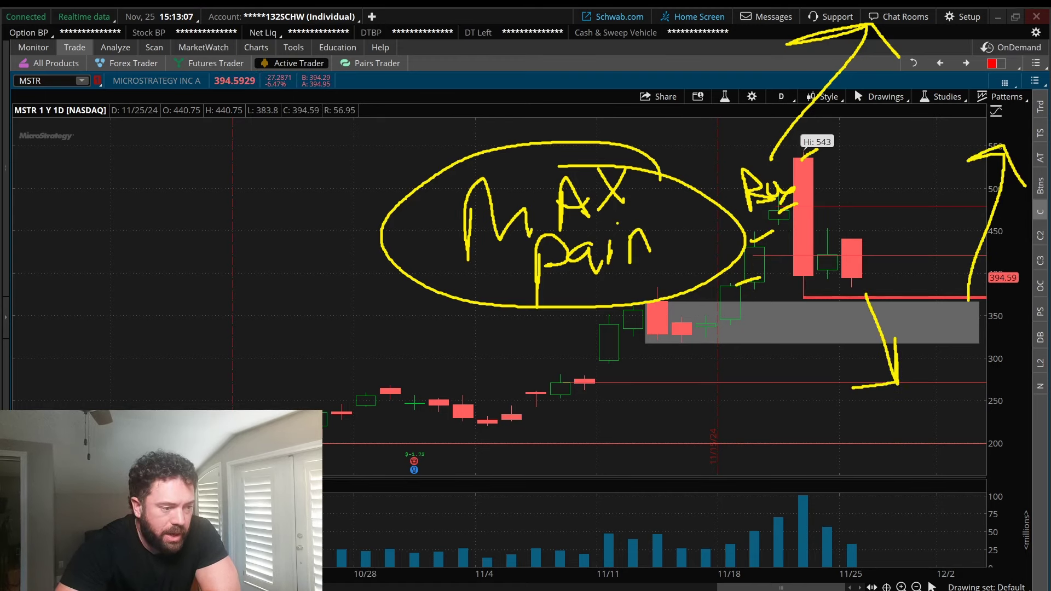
{"action": "key", "text": "Escape"}
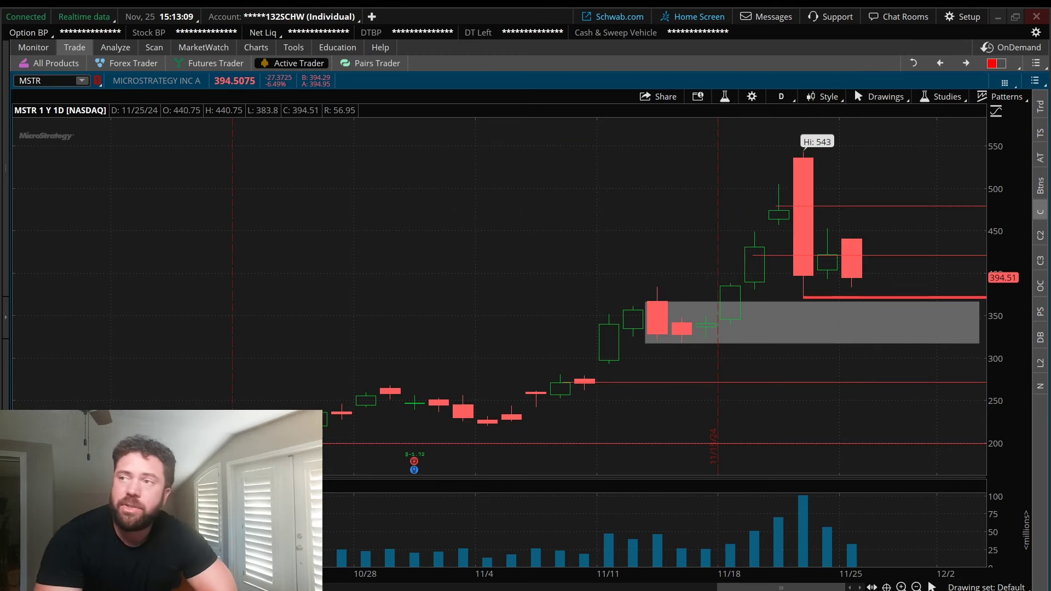
Step: Load the daily chart for SMCI
{"action": "left_click", "coordinate": [56, 78]}
{"action": "type", "text": "SMCI"}
{"action": "key", "text": "Return"}
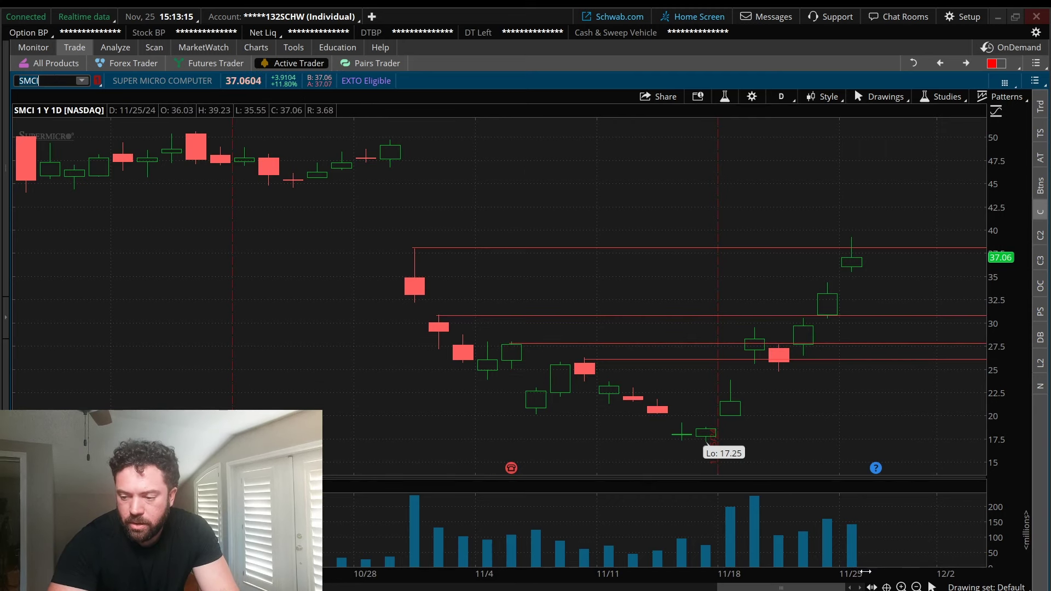
Step: Trace SMCI's late-October rise and its drop to the 17.25 low with freehand arrows, circling the two early-November pauses
{"action": "left_click", "coordinate": [916, 587]}
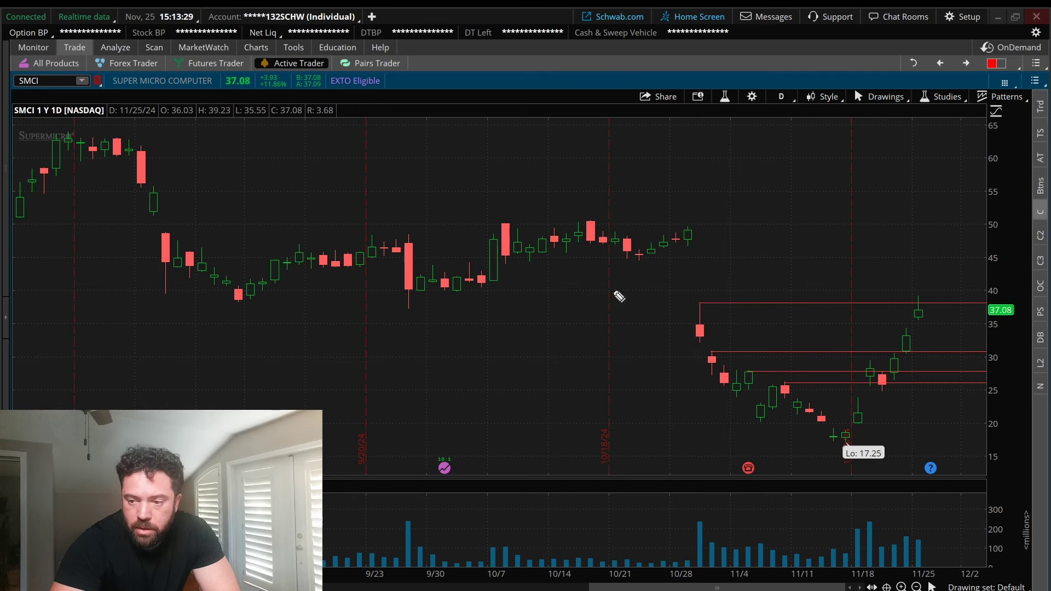
{"action": "left_click_drag", "start_coordinate": [606, 249], "coordinate": [692, 221]}
{"action": "left_click", "coordinate": [681, 242]}
{"action": "left_click_drag", "start_coordinate": [672, 269], "coordinate": [693, 335]}
{"action": "left_click_drag", "start_coordinate": [693, 298], "coordinate": [653, 333]}
{"action": "mouse_move", "coordinate": [736, 363]}
{"action": "left_mouse_down"}
{"action": "mouse_move", "coordinate": [717, 385]}
{"action": "mouse_move", "coordinate": [741, 367]}
{"action": "left_mouse_up"}
{"action": "left_click_drag", "start_coordinate": [757, 413], "coordinate": [732, 410]}
{"action": "mouse_move", "coordinate": [790, 386]}
{"action": "left_mouse_down"}
{"action": "mouse_move", "coordinate": [763, 378]}
{"action": "mouse_move", "coordinate": [835, 436]}
{"action": "left_mouse_up"}
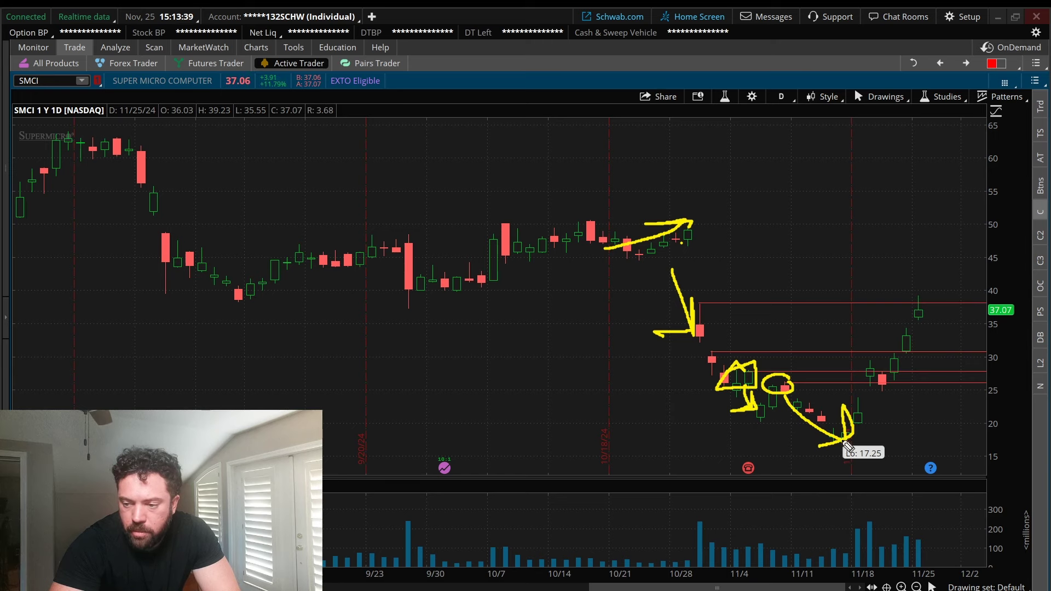
Step: Draw an up arrow for SMCI's rebound, write "Buy" and "Safe" with ovals near the latest candle, and clear the marks
{"action": "mouse_move", "coordinate": [835, 408]}
{"action": "left_mouse_down"}
{"action": "mouse_move", "coordinate": [865, 315]}
{"action": "mouse_move", "coordinate": [882, 321]}
{"action": "mouse_move", "coordinate": [853, 264]}
{"action": "mouse_move", "coordinate": [862, 290]}
{"action": "mouse_move", "coordinate": [927, 274]}
{"action": "mouse_move", "coordinate": [933, 290]}
{"action": "mouse_move", "coordinate": [899, 290]}
{"action": "left_mouse_up"}
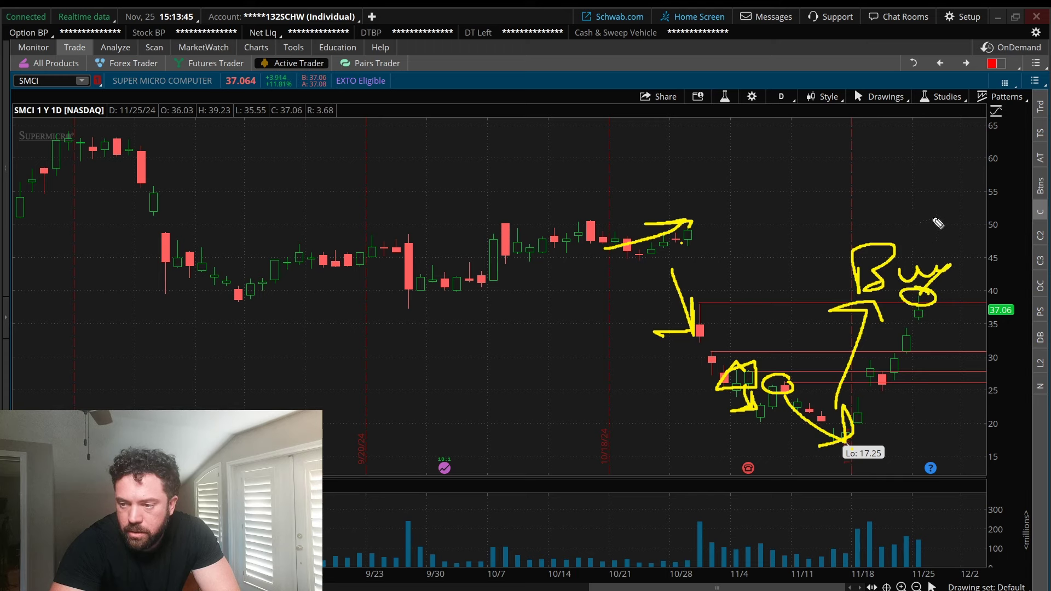
{"action": "left_click_drag", "start_coordinate": [939, 224], "coordinate": [923, 236]}
{"action": "left_click_drag", "start_coordinate": [788, 133], "coordinate": [769, 187]}
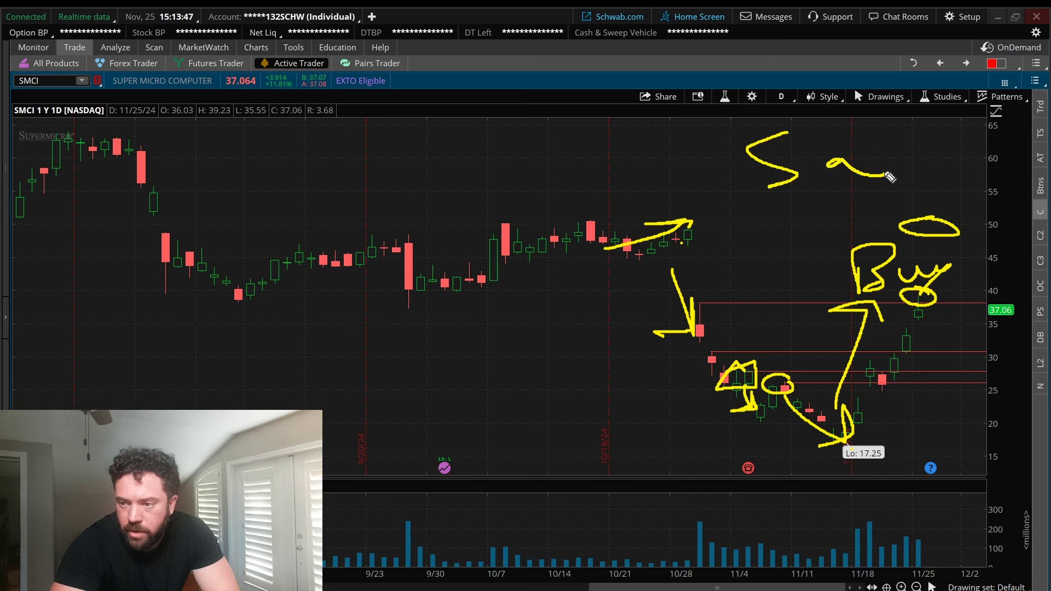
{"action": "left_click_drag", "start_coordinate": [890, 176], "coordinate": [898, 151]}
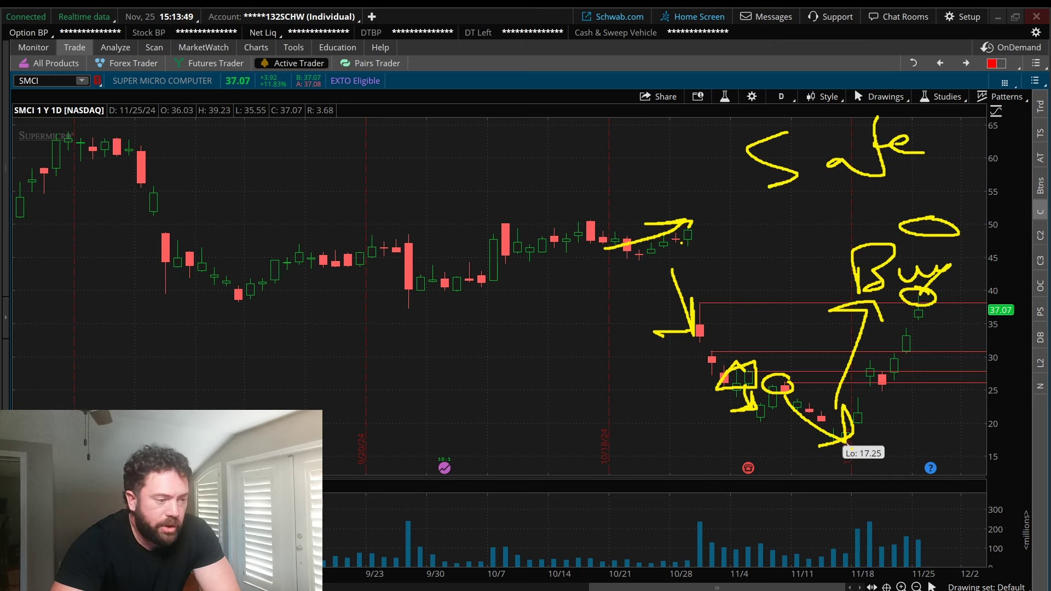
{"action": "key", "text": "Escape"}
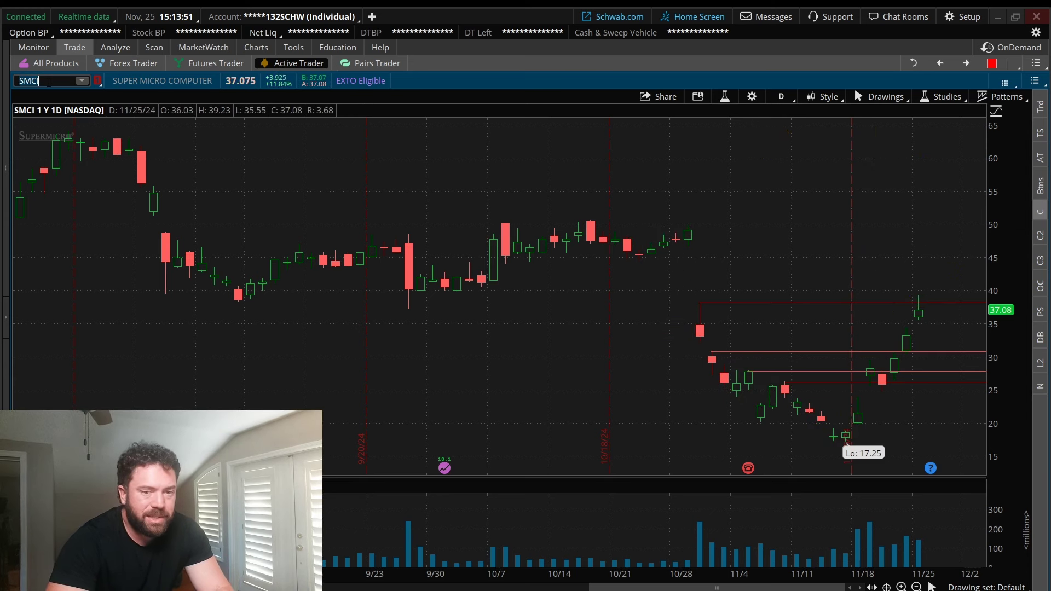
Step: Load the daily chart for MRNA
{"action": "left_click", "coordinate": [48, 81]}
{"action": "type", "text": "MRNA"}
{"action": "key", "text": "Return"}
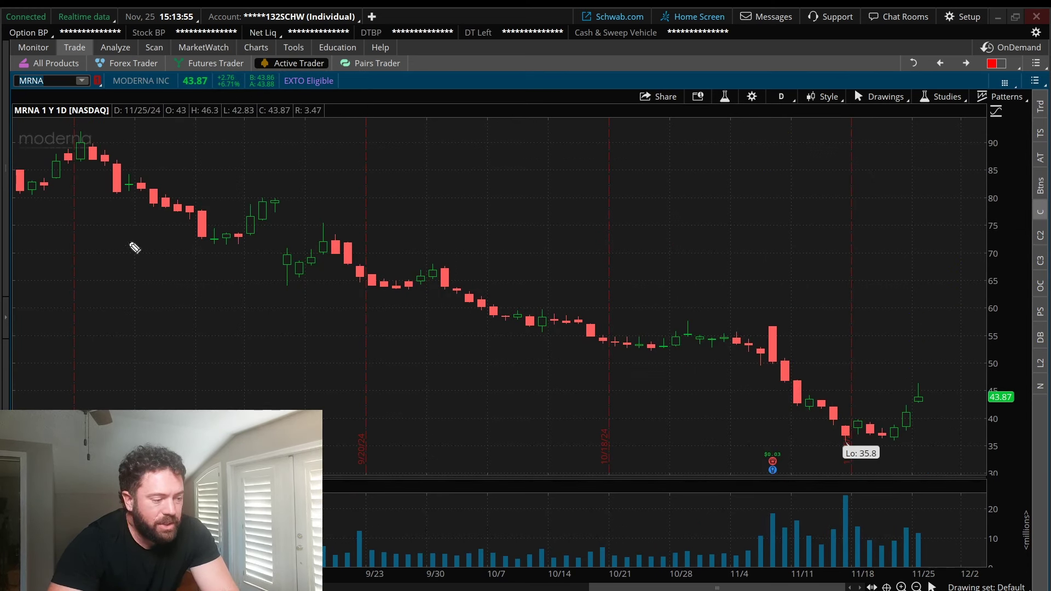
Step: Mark MRNA's drop into the 35.8 low and its rebound with freehand arrows, clear them, and leave only a redrawn down arrow
{"action": "mouse_move", "coordinate": [835, 421]}
{"action": "left_mouse_down"}
{"action": "mouse_move", "coordinate": [841, 427]}
{"action": "mouse_move", "coordinate": [831, 425]}
{"action": "mouse_move", "coordinate": [896, 378]}
{"action": "mouse_move", "coordinate": [913, 395]}
{"action": "left_mouse_up"}
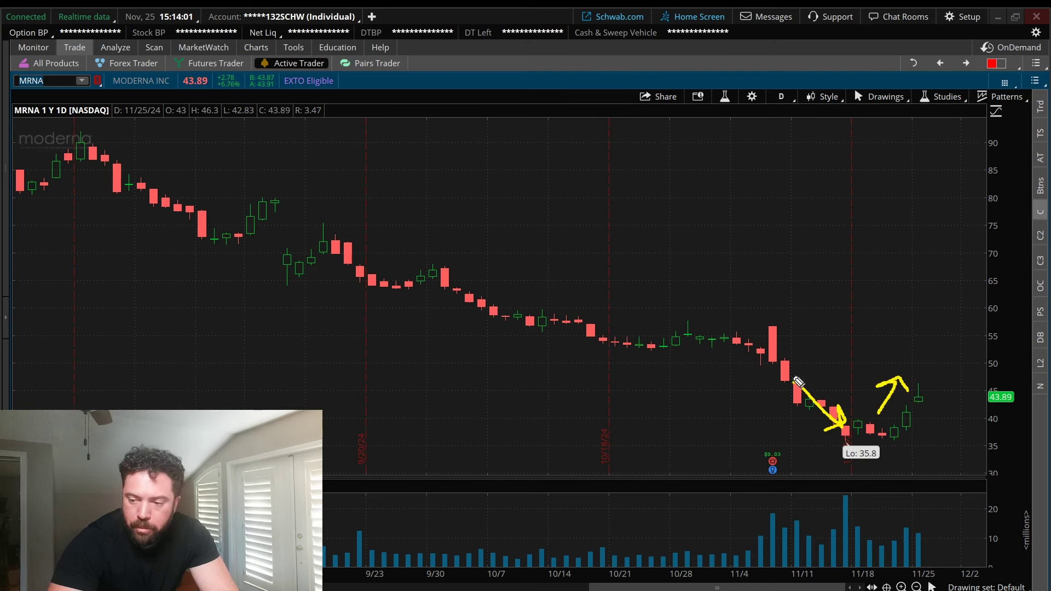
{"action": "left_click_drag", "start_coordinate": [839, 412], "coordinate": [838, 439]}
{"action": "key", "text": "Escape"}
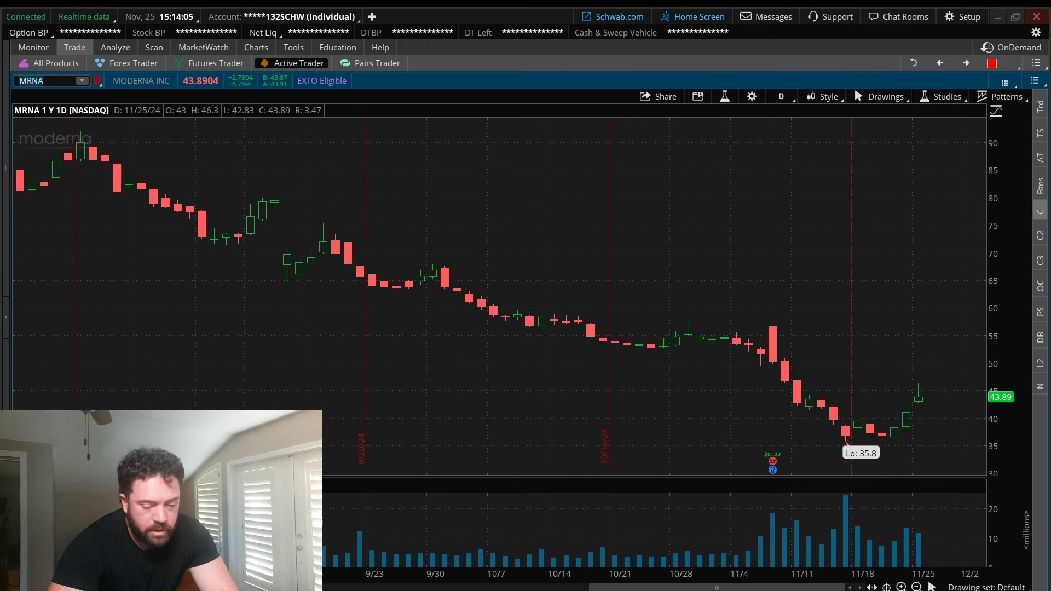
{"action": "mouse_move", "coordinate": [809, 405]}
{"action": "left_mouse_down"}
{"action": "mouse_move", "coordinate": [835, 442]}
{"action": "mouse_move", "coordinate": [905, 381]}
{"action": "left_mouse_up"}
{"action": "key", "text": "ctrl+z"}
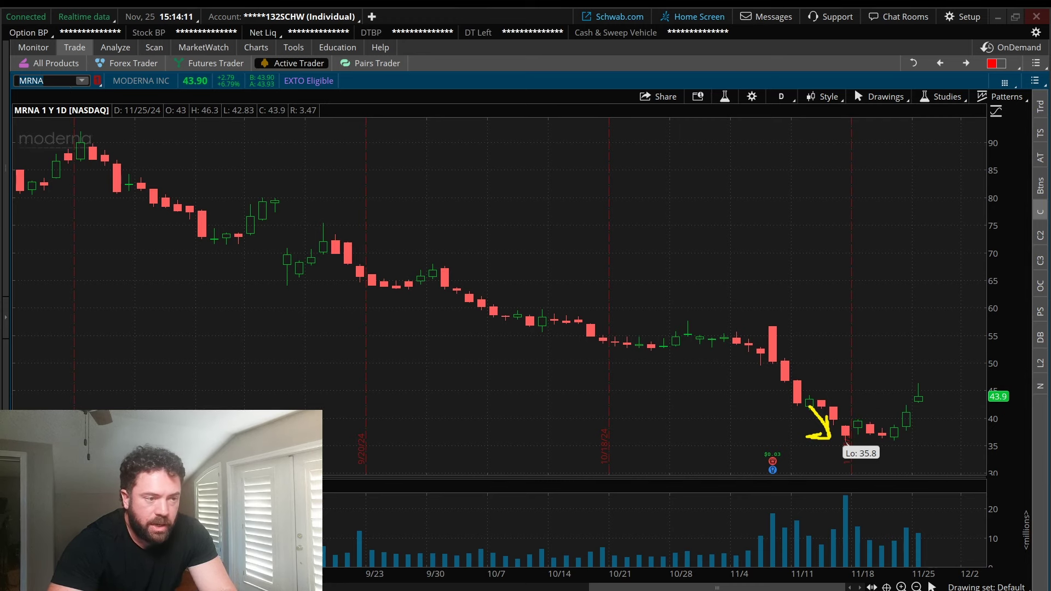
Step: View the daily charts of PFE and KHC, comparing their mid-November lows and rebounds
{"action": "type", "text": "PFE"}
{"action": "key", "text": "Return"}
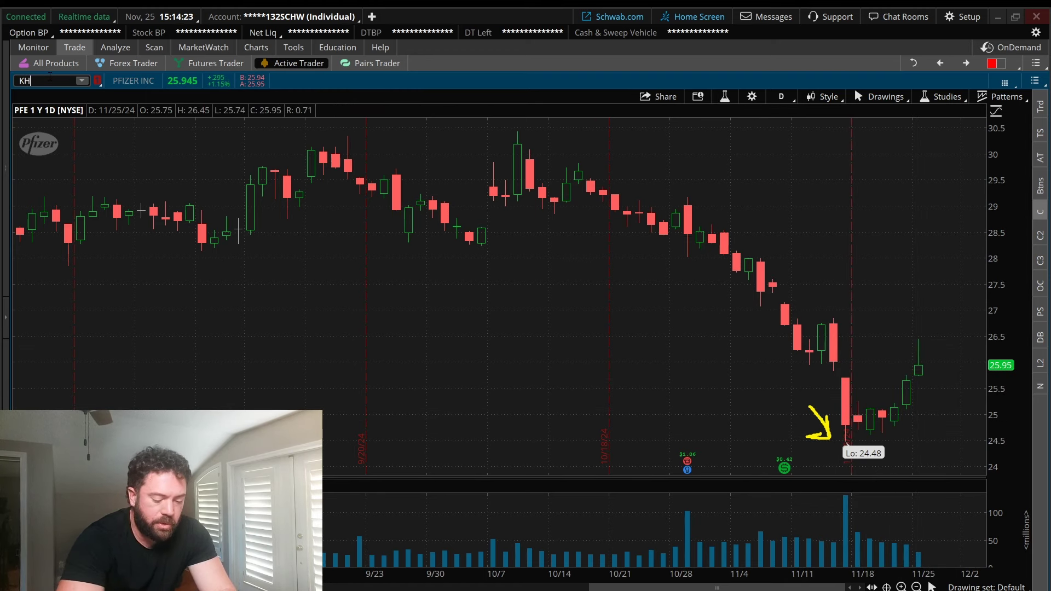
{"action": "type", "text": "KHC"}
{"action": "key", "text": "Return"}
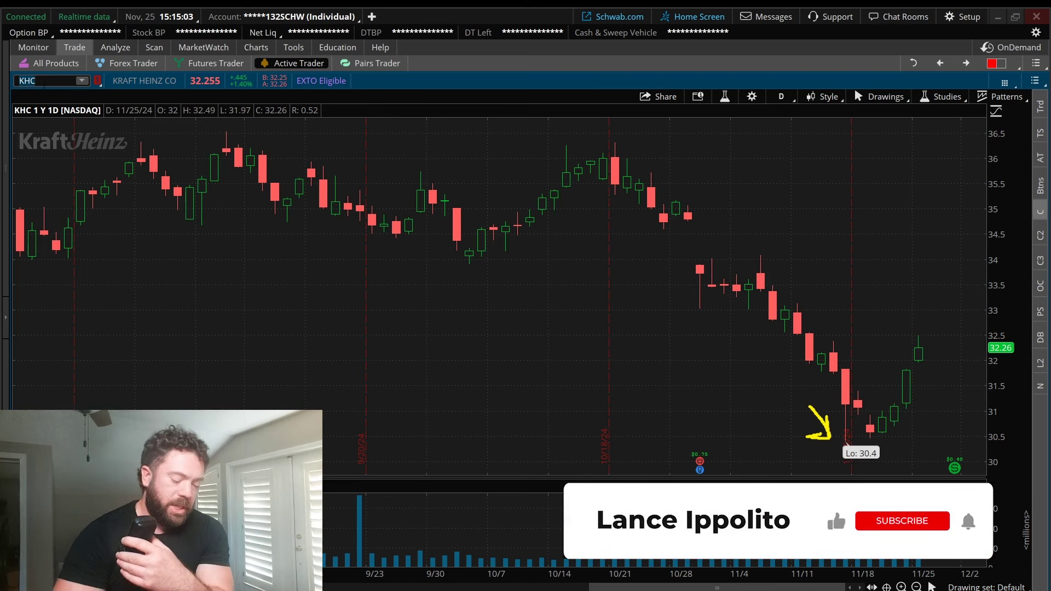
Step: Return to the MSTR daily chart and draw a freehand up arrow along the rally toward the 11/20 candle
{"action": "type", "text": "MSTR"}
{"action": "key", "text": "Return"}
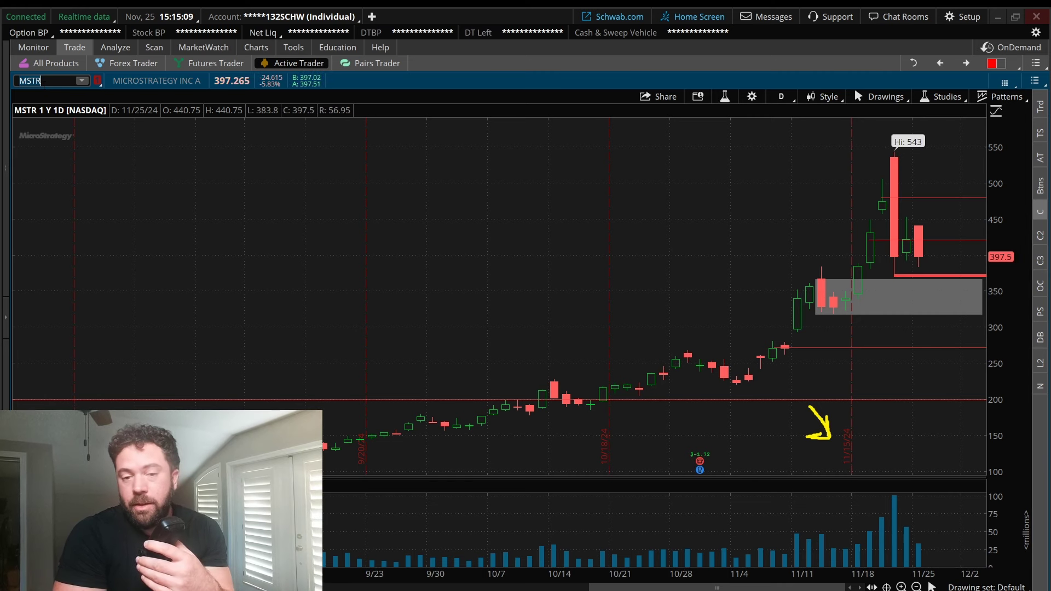
{"action": "scroll", "coordinate": [734, 183], "scroll_direction": "up", "scroll_amount": 3}
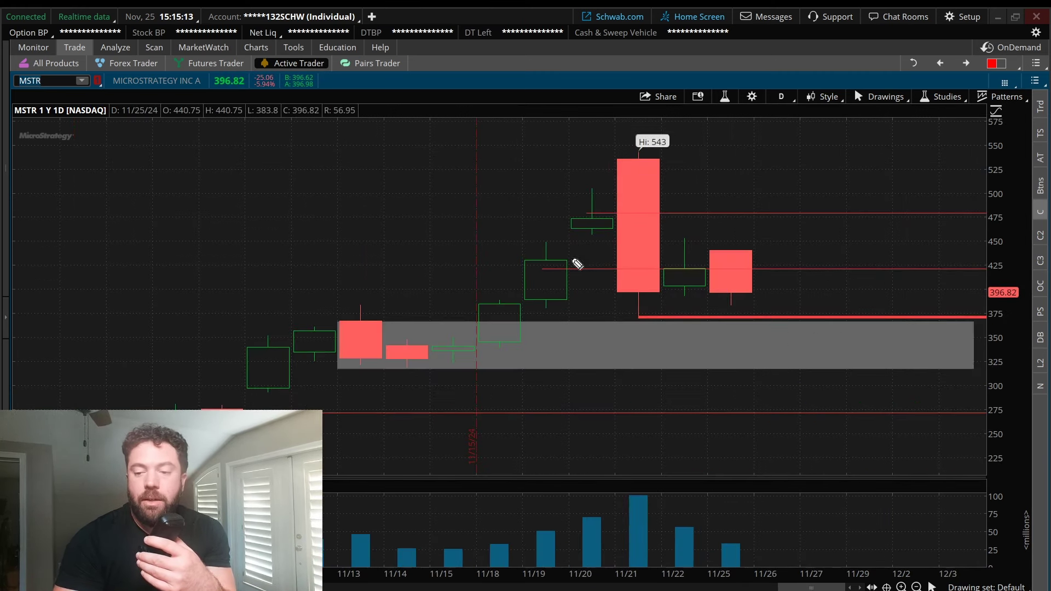
{"action": "mouse_move", "coordinate": [506, 256]}
{"action": "left_mouse_down"}
{"action": "mouse_move", "coordinate": [557, 207]}
{"action": "mouse_move", "coordinate": [576, 210]}
{"action": "left_mouse_up"}
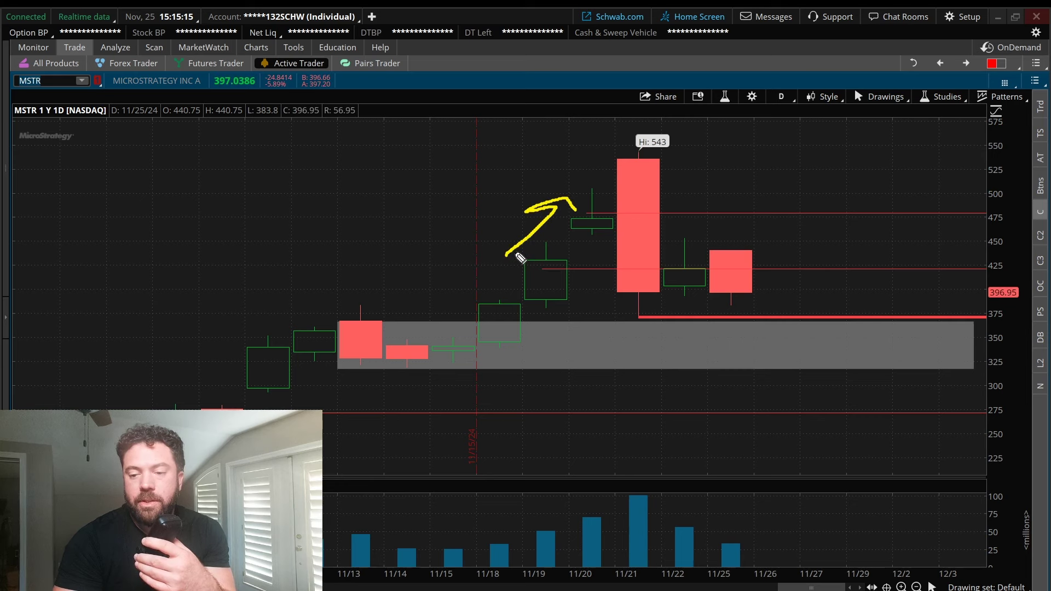
Step: Write the prices 450, 480 and 500 freehand above the MSTR rally candles
{"action": "mouse_move", "coordinate": [324, 148]}
{"action": "left_mouse_down"}
{"action": "mouse_move", "coordinate": [378, 162]}
{"action": "mouse_move", "coordinate": [359, 210]}
{"action": "left_mouse_up"}
{"action": "left_click_drag", "start_coordinate": [409, 142], "coordinate": [397, 211]}
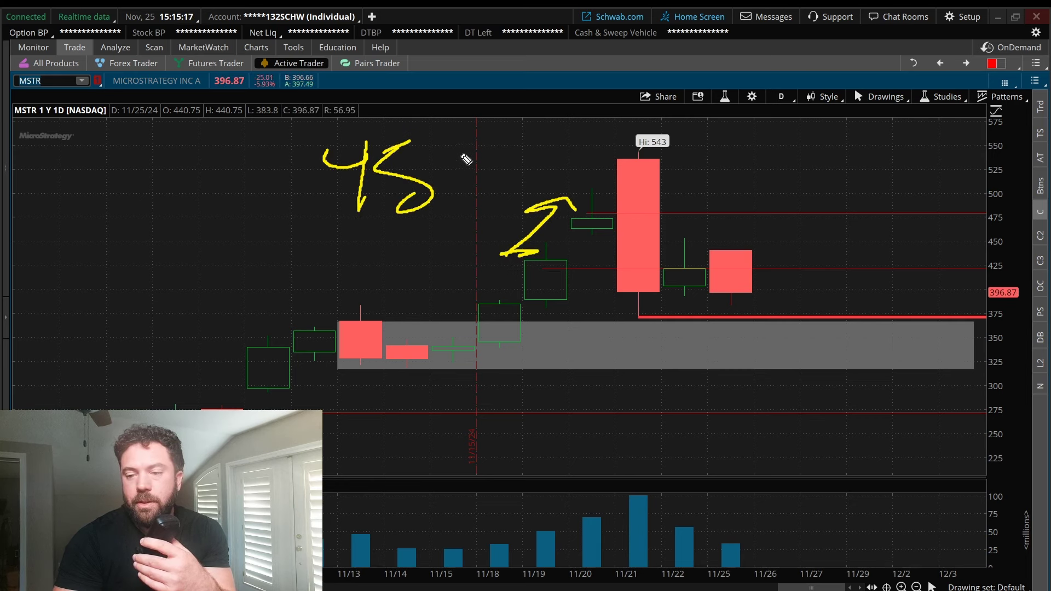
{"action": "left_click_drag", "start_coordinate": [484, 162], "coordinate": [487, 164]}
{"action": "mouse_move", "coordinate": [510, 130]}
{"action": "left_mouse_down"}
{"action": "mouse_move", "coordinate": [509, 145]}
{"action": "mouse_move", "coordinate": [550, 144]}
{"action": "left_mouse_up"}
{"action": "left_click_drag", "start_coordinate": [546, 118], "coordinate": [539, 171]}
{"action": "left_click_drag", "start_coordinate": [580, 118], "coordinate": [602, 104]}
{"action": "mouse_move", "coordinate": [313, 206]}
{"action": "left_mouse_down"}
{"action": "mouse_move", "coordinate": [323, 239]}
{"action": "mouse_move", "coordinate": [246, 266]}
{"action": "left_mouse_up"}
{"action": "left_click_drag", "start_coordinate": [353, 227], "coordinate": [355, 232]}
{"action": "left_click_drag", "start_coordinate": [383, 239], "coordinate": [424, 241]}
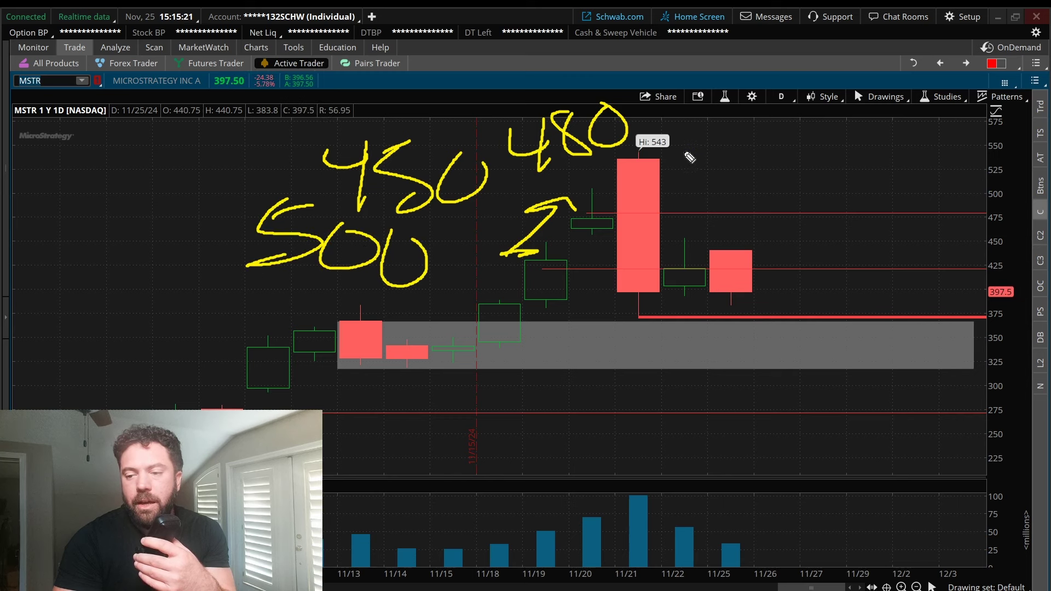
Step: Sketch a sad face and a down arrow after the tall red 11/21 candle, and clear all freehand marks
{"action": "left_click_drag", "start_coordinate": [674, 179], "coordinate": [720, 192]}
{"action": "mouse_move", "coordinate": [759, 151]}
{"action": "left_mouse_down"}
{"action": "mouse_move", "coordinate": [788, 180]}
{"action": "mouse_move", "coordinate": [762, 222]}
{"action": "left_mouse_up"}
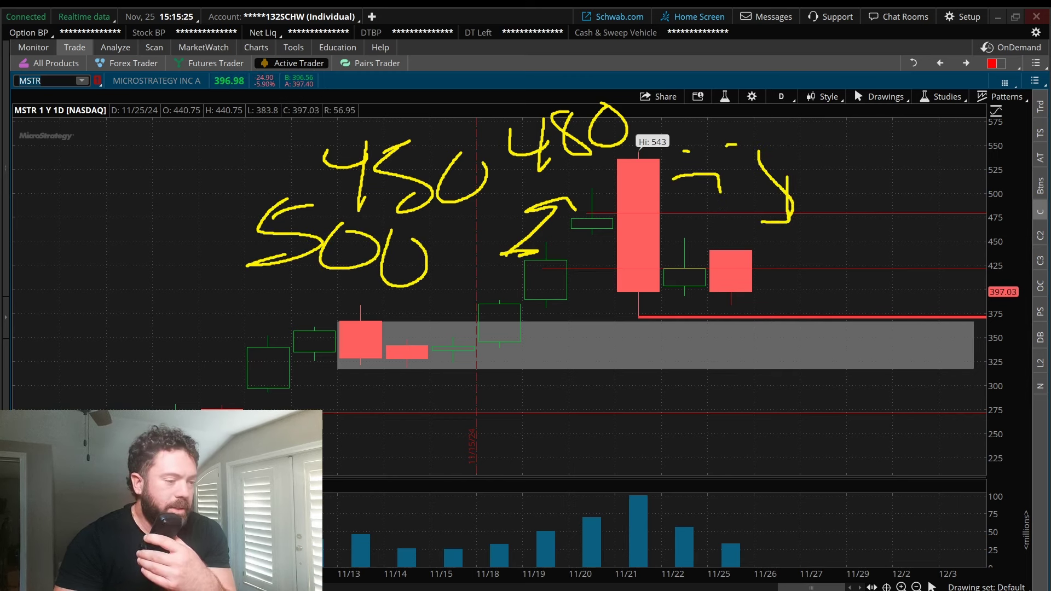
{"action": "key", "text": "Escape"}
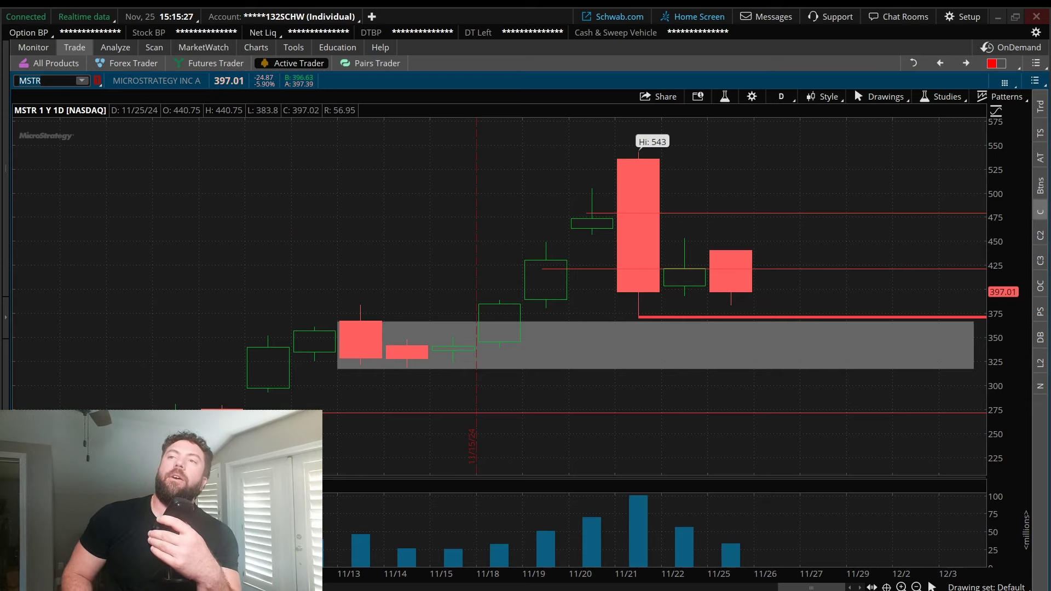